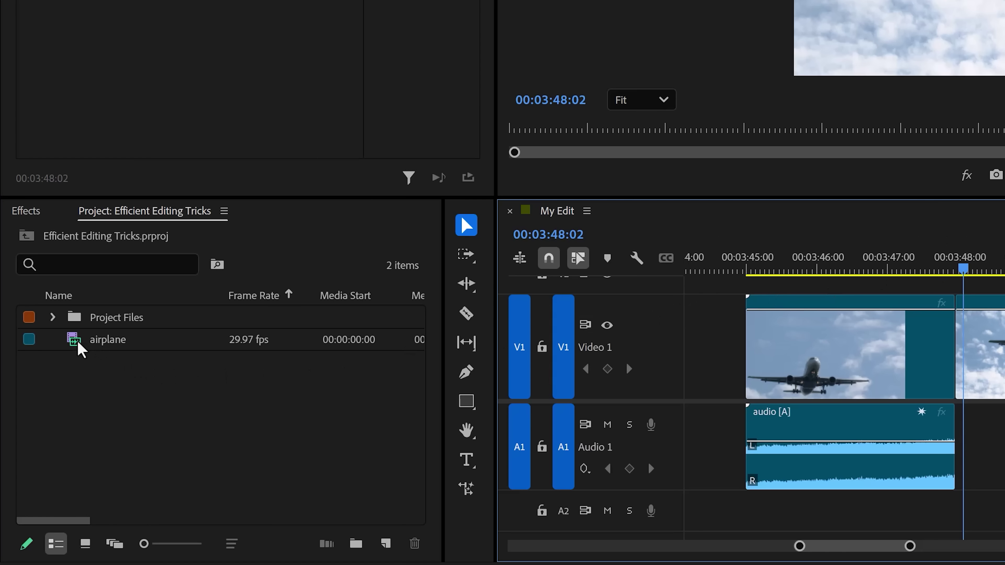
Load the airplane clip into the Source monitor and select the middle airplane clip on Video 1
{"action": "double_click", "coordinate": [44, 422]}
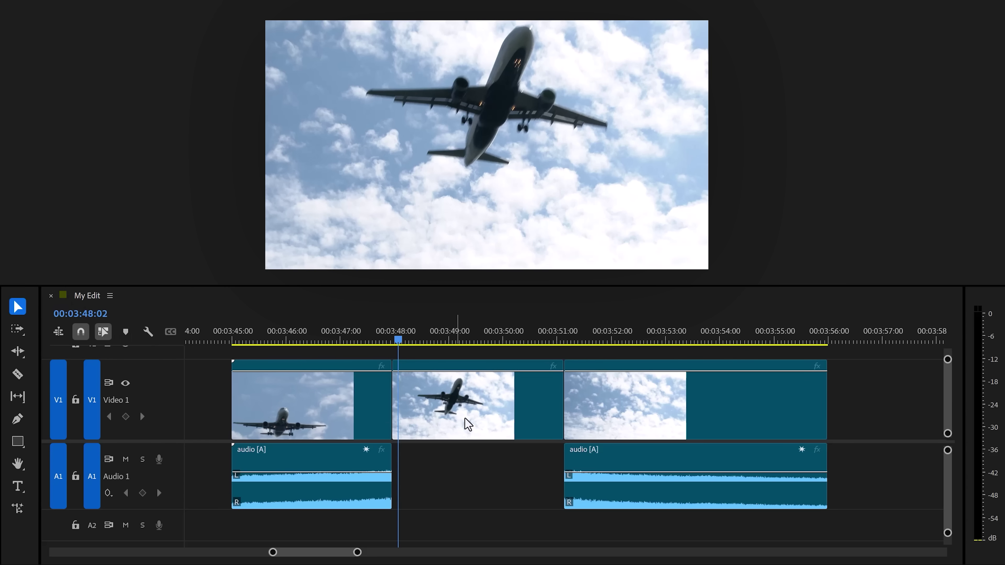
{"action": "left_click", "coordinate": [518, 423]}
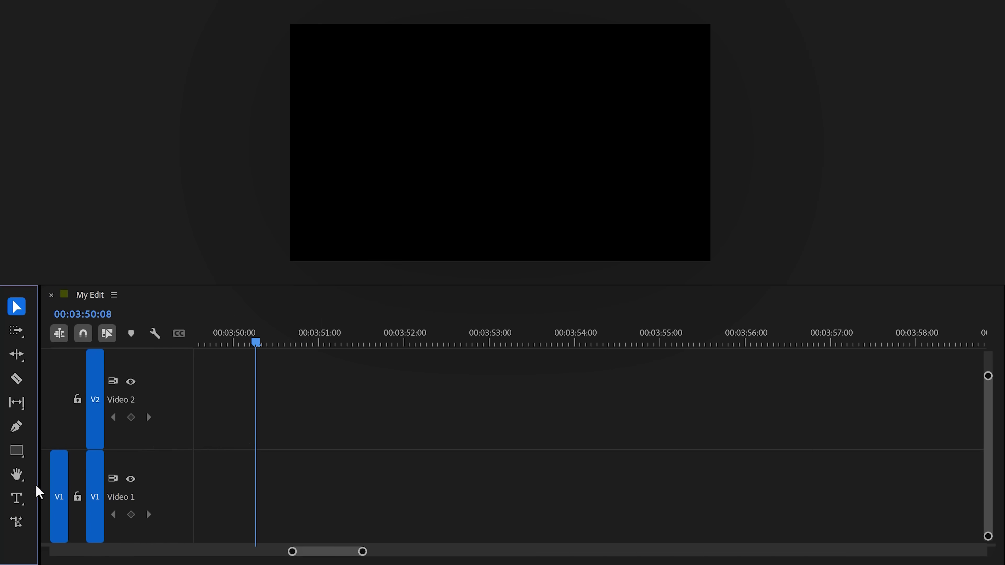
Add a new PLACEHOLDER text title in the Program monitor and bring up its Properties
{"action": "left_click", "coordinate": [16, 498]}
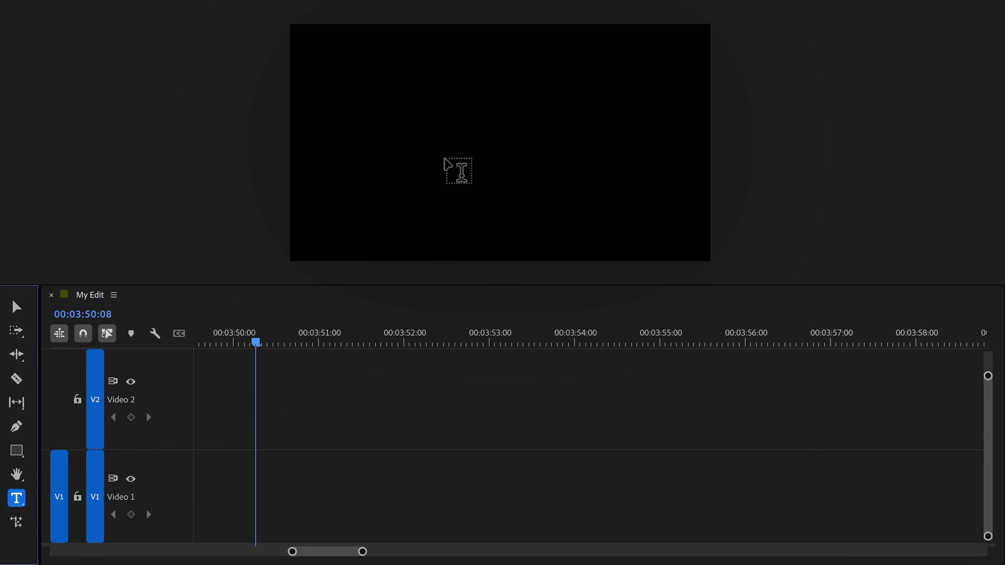
{"action": "left_click", "coordinate": [445, 155]}
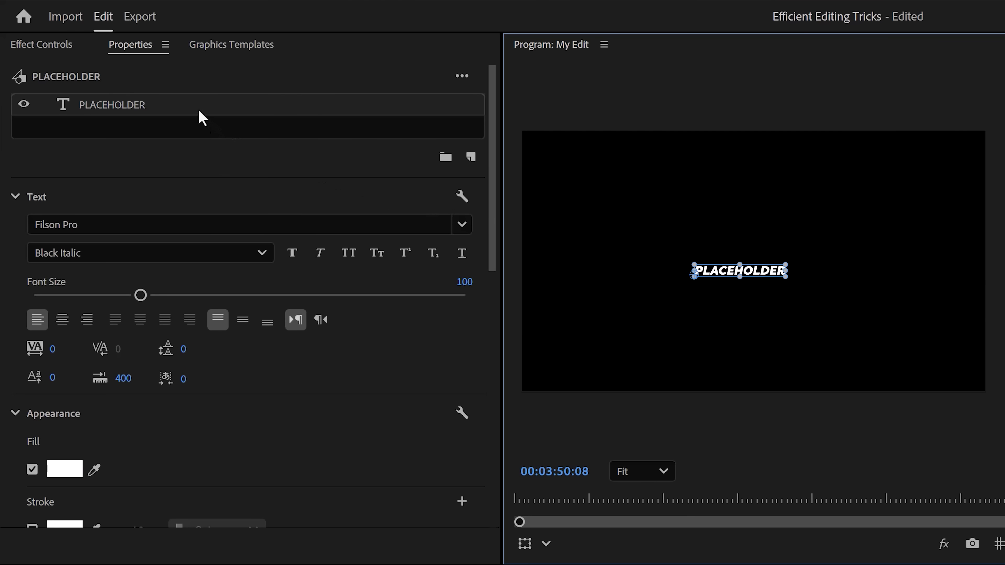
{"action": "left_click", "coordinate": [198, 110]}
Centre the title text horizontally and vertically, retype it, and move it to mid-frame
{"action": "left_click", "coordinate": [62, 319]}
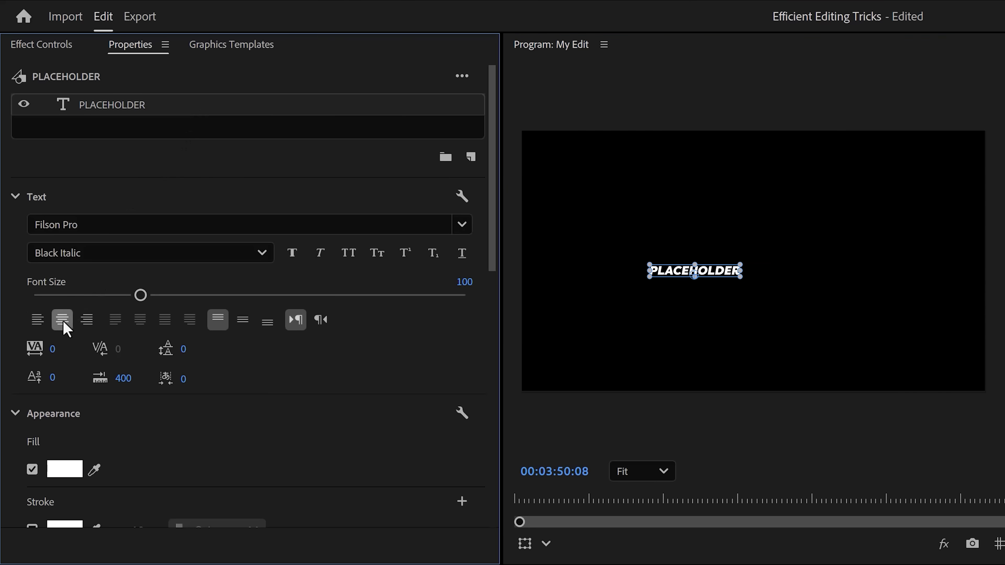
{"action": "left_click", "coordinate": [242, 319]}
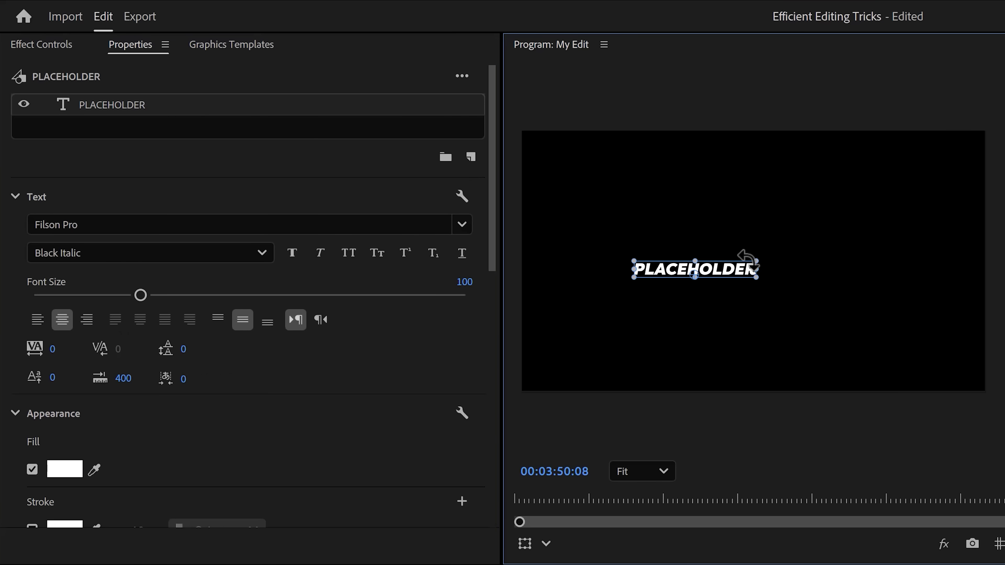
{"action": "double_click", "coordinate": [749, 266]}
{"action": "type", "text": "HELLO THERE"}
{"action": "key", "text": "BackSpace"}
{"action": "key", "text": "BackSpace"}
{"action": "key", "text": "BackSpace"}
{"action": "key", "text": "BackSpace"}
{"action": "type", "text": "ER"}
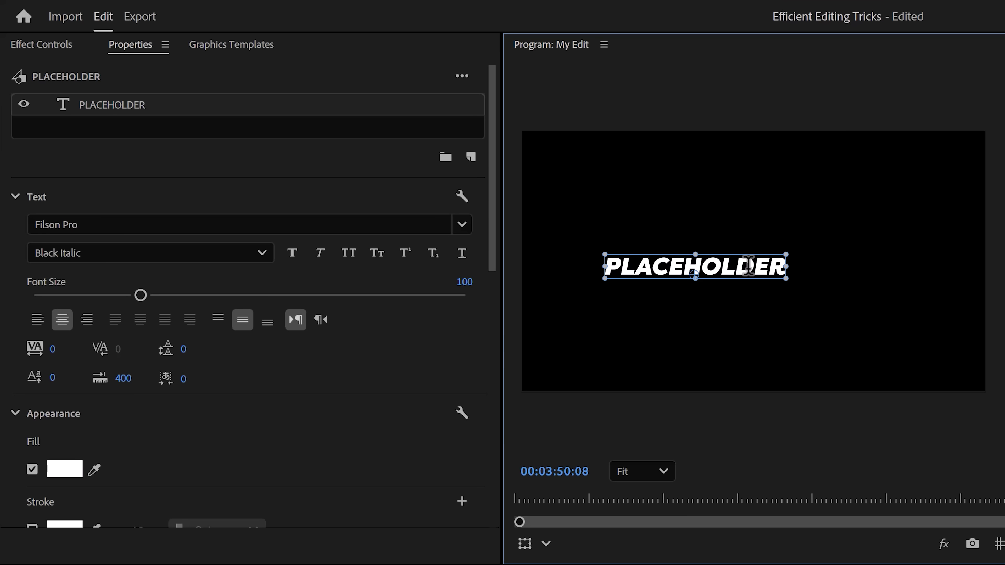
{"action": "left_click_drag", "start_coordinate": [744, 270], "coordinate": [798, 264]}
{"action": "key", "text": "ctrl"}
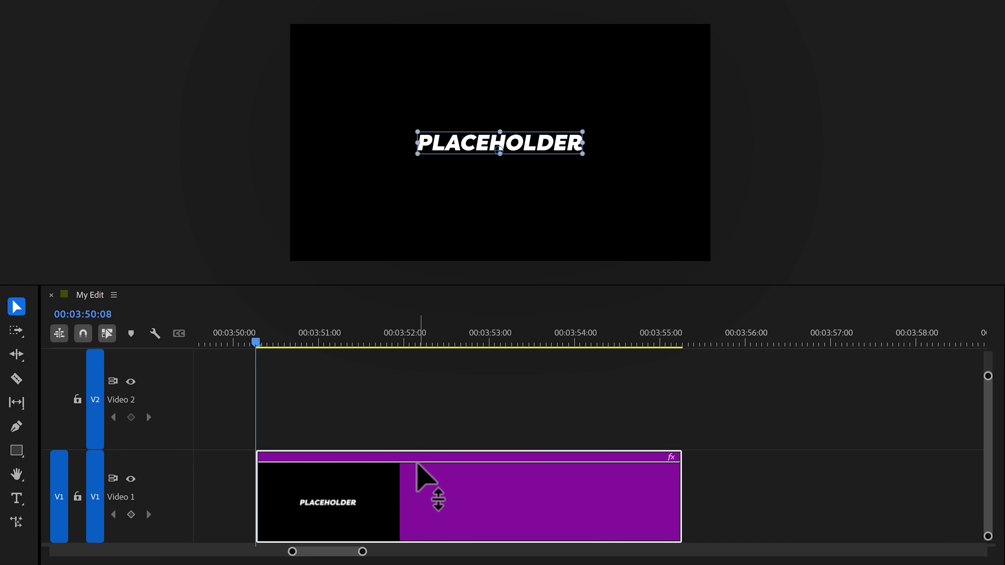
Nest the PLACEHOLDER title clip into its own sequence and play it back
{"action": "right_click", "coordinate": [399, 490]}
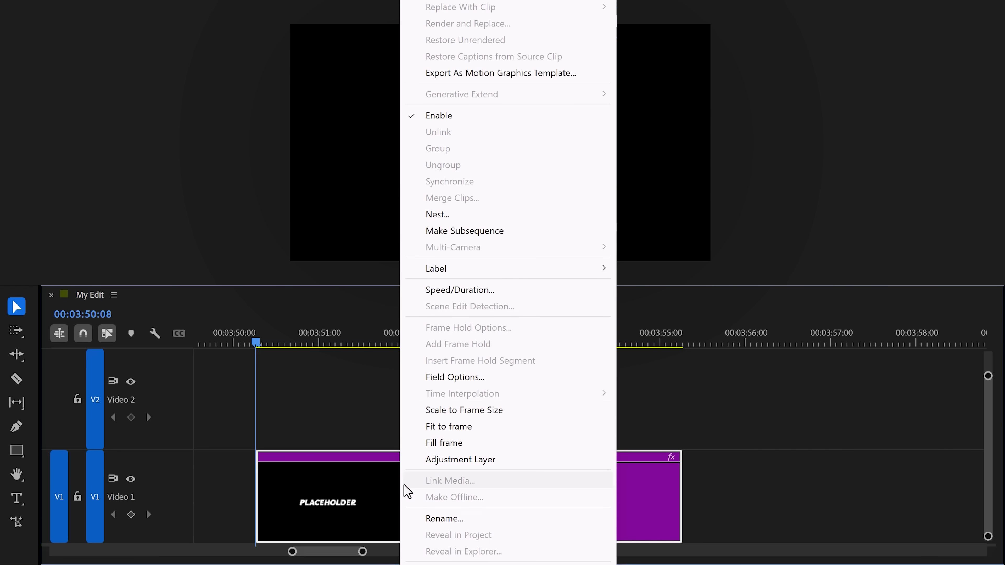
{"action": "left_click", "coordinate": [463, 216]}
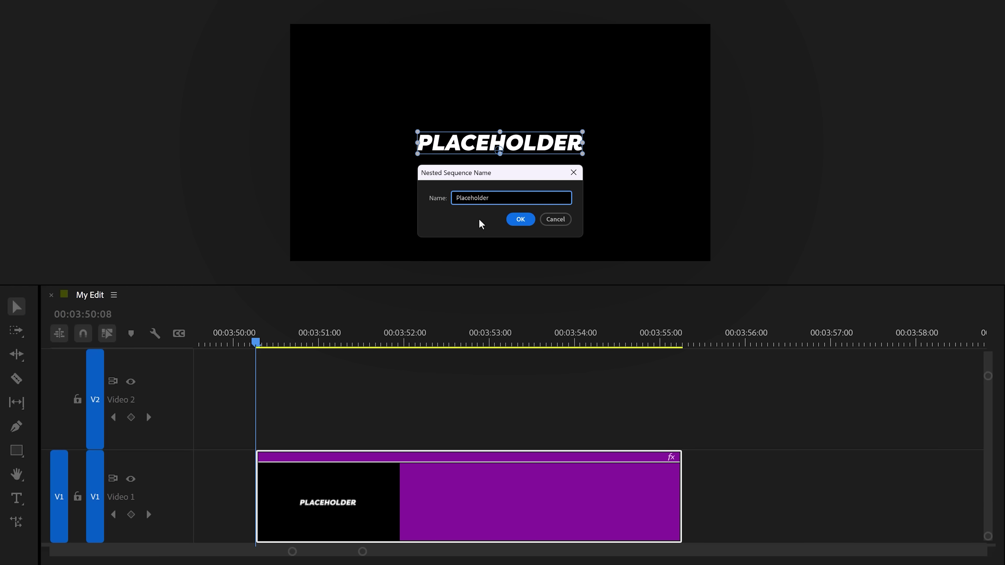
{"action": "left_click", "coordinate": [518, 220]}
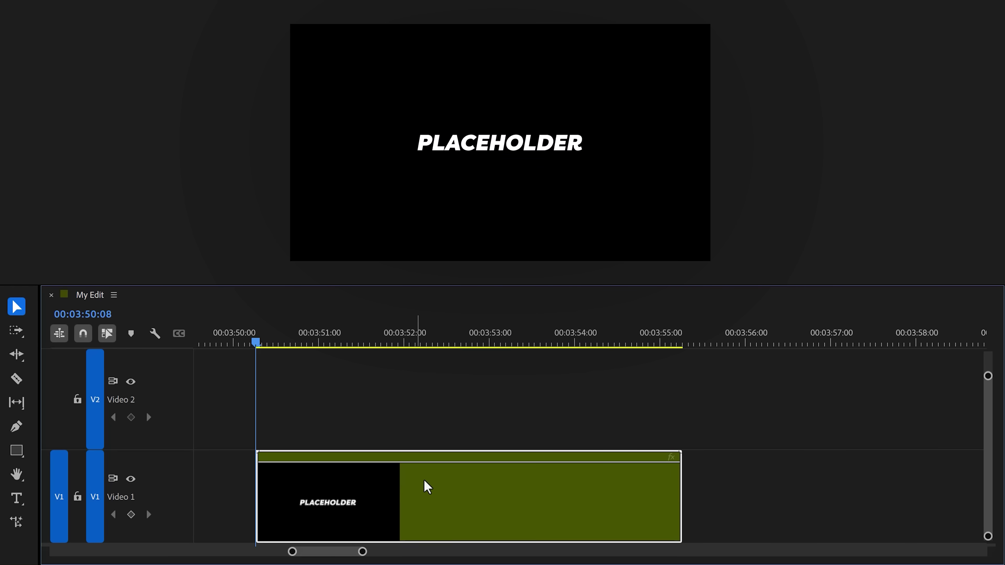
{"action": "key", "text": "space"}
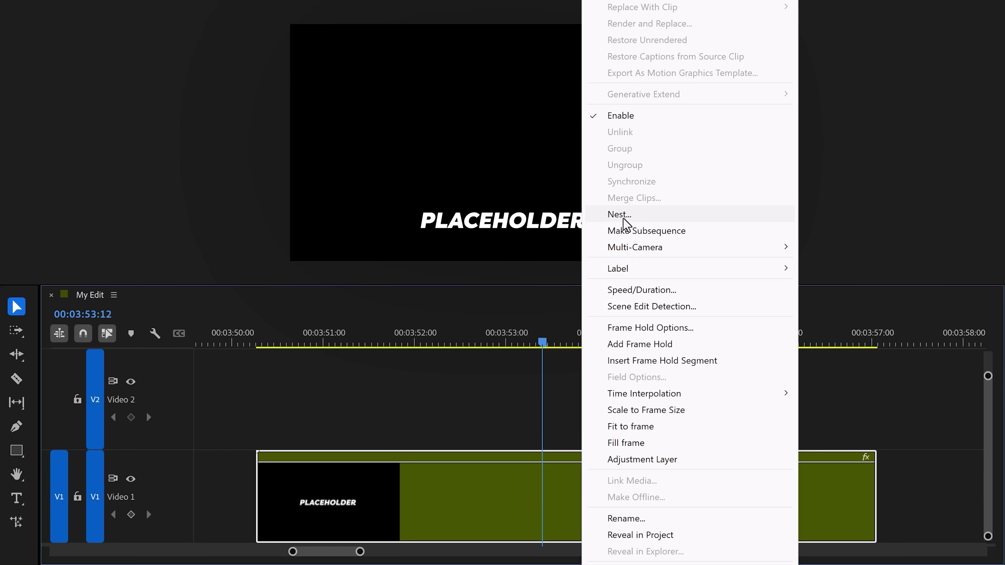
Nest the animated title again as a sequence named Text Ani
{"action": "left_click", "coordinate": [623, 218]}
{"action": "type", "text": "Text Animation Preset"}
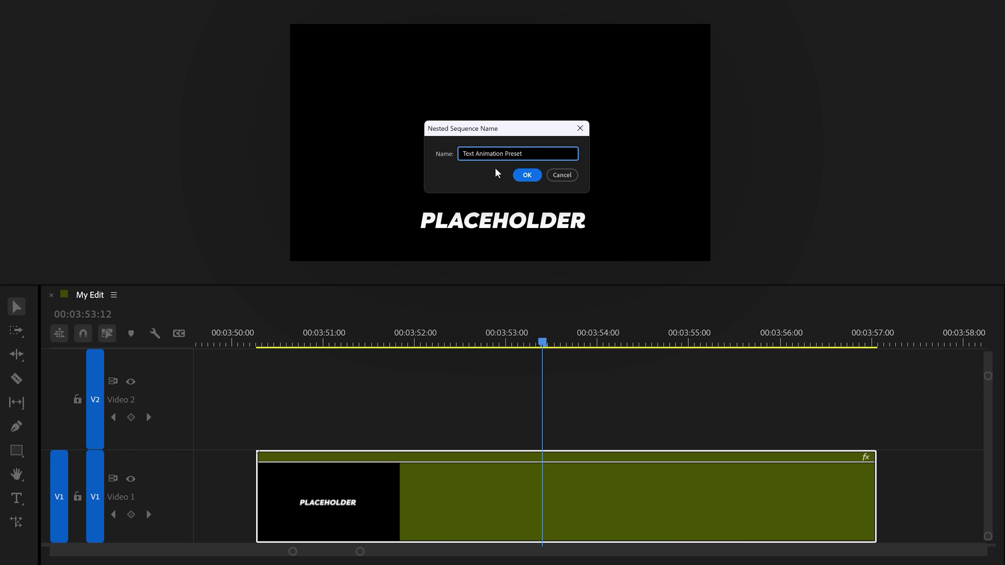
{"action": "key", "text": "Return"}
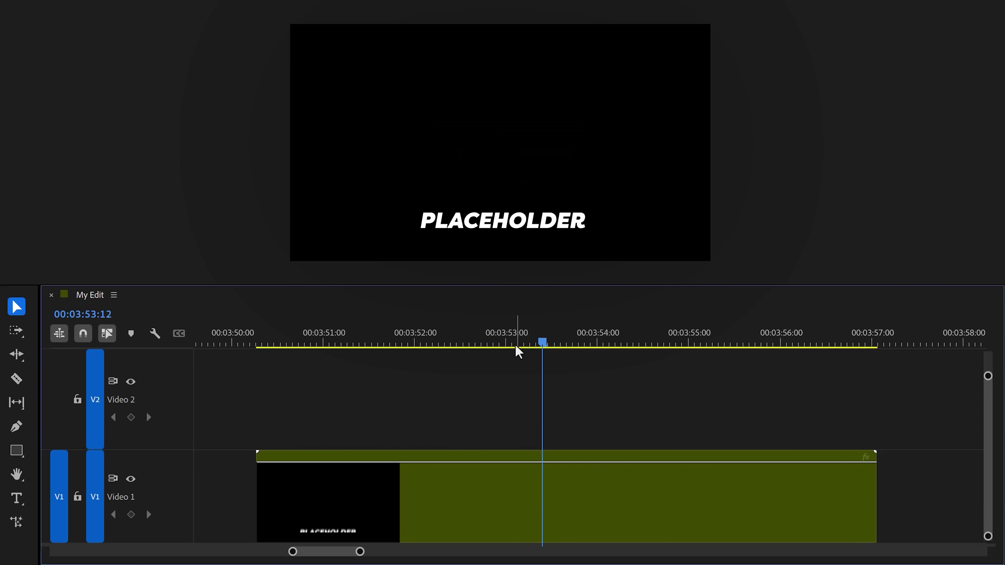
Delete the nested title clip from the timeline and create a Text Animation bin
{"action": "left_click", "coordinate": [484, 498]}
{"action": "key", "text": "Delete"}
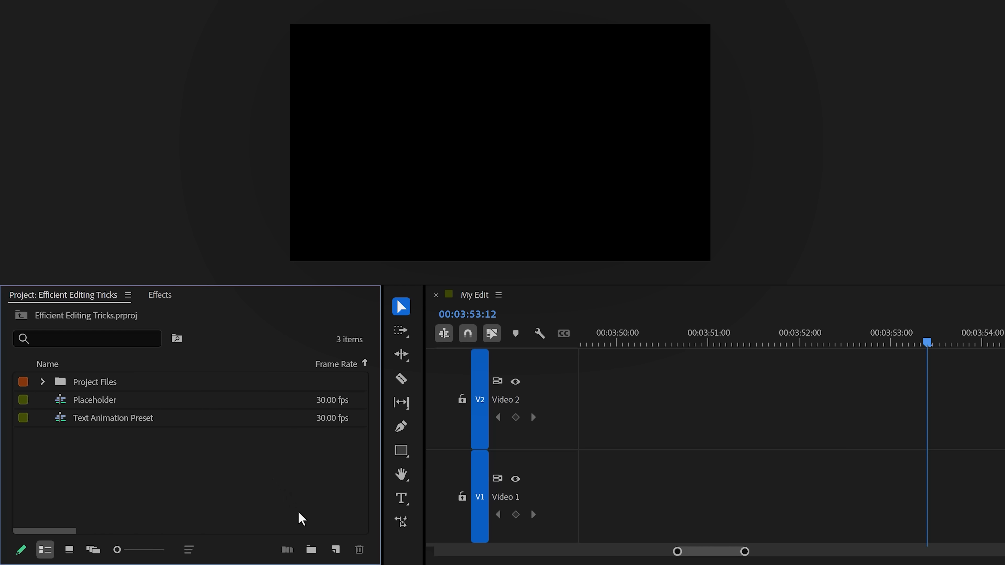
{"action": "left_click", "coordinate": [311, 549]}
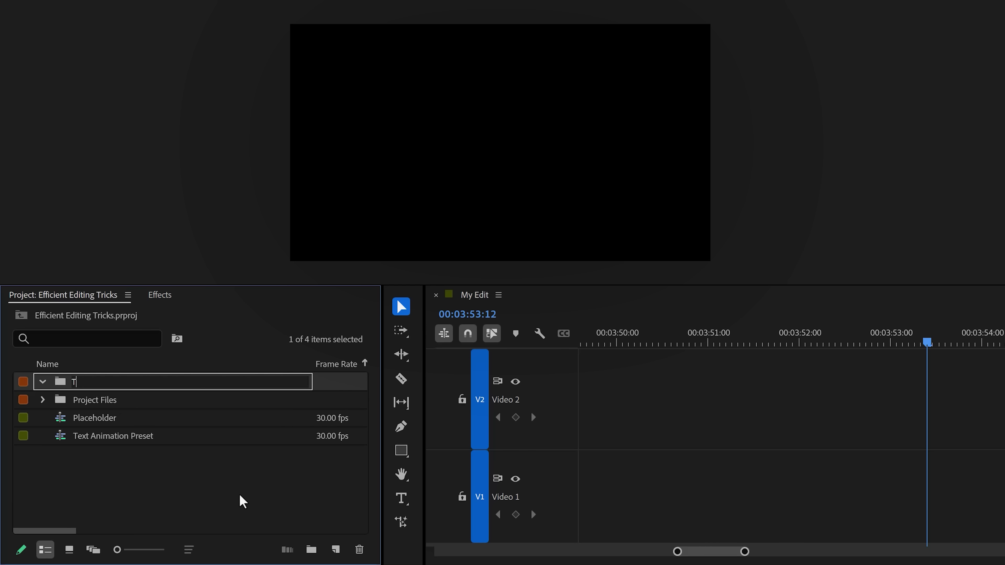
{"action": "key", "text": "Tab"}
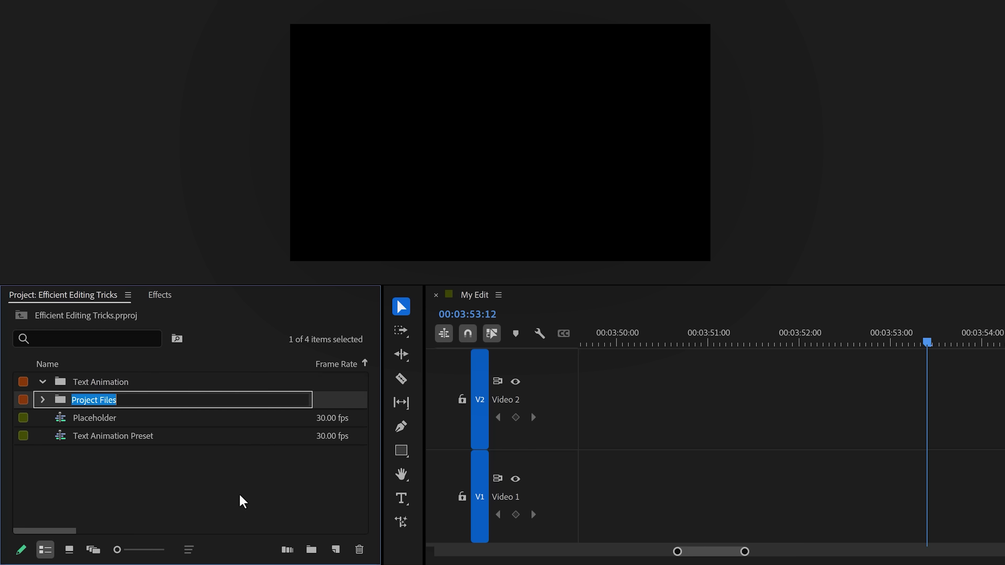
Move the Placeholder and Text Animation Preset sequences into the Text Animation bin
{"action": "left_click_drag", "start_coordinate": [240, 496], "coordinate": [85, 425]}
{"action": "left_click_drag", "start_coordinate": [100, 384], "coordinate": [268, 470]}
{"action": "left_click", "coordinate": [108, 399]}
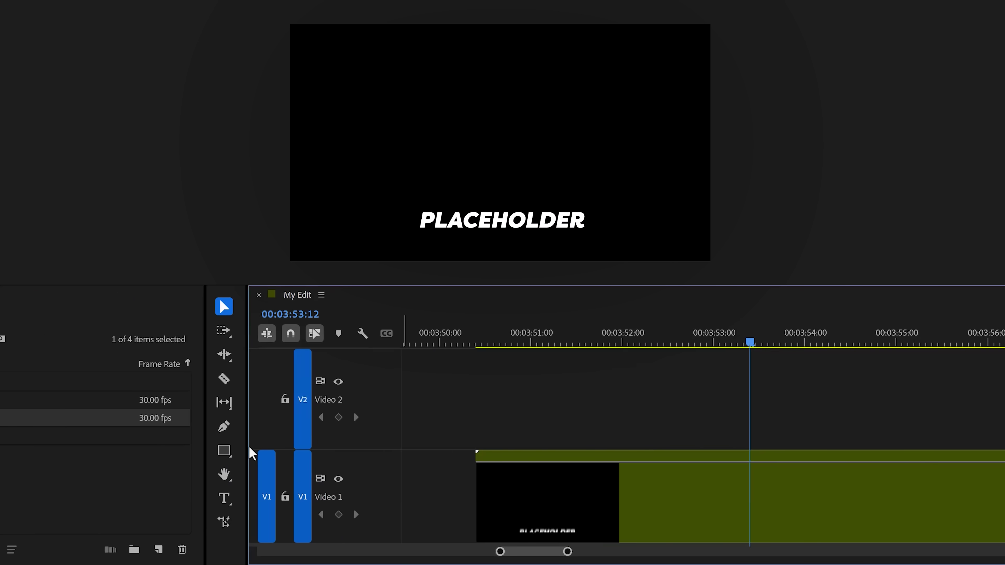
In the Placeholder sequence, replace the title text with SUBSCRIBE NOW!
{"action": "double_click", "coordinate": [80, 398]}
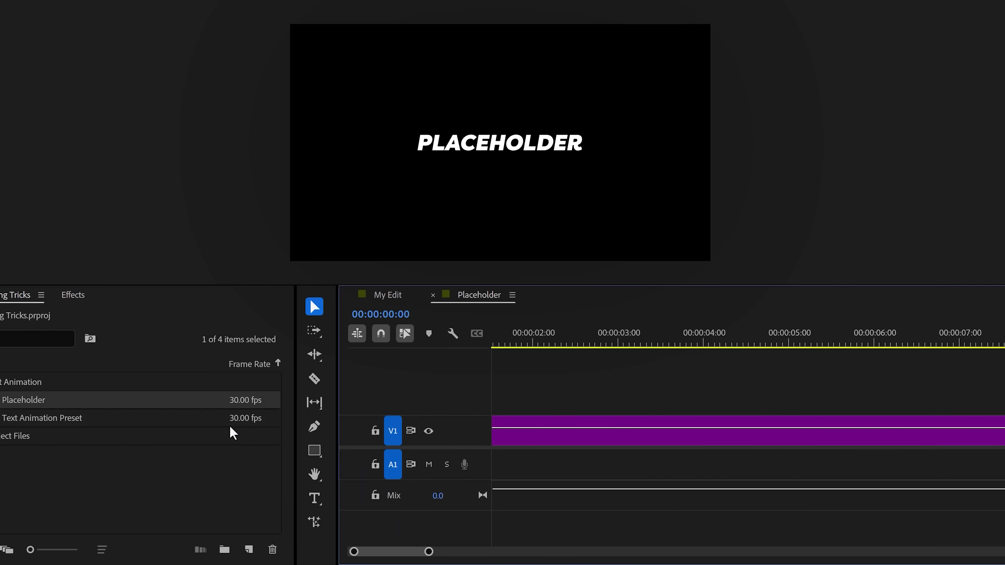
{"action": "double_click", "coordinate": [479, 146]}
{"action": "key", "text": "ctrl+a"}
{"action": "type", "text": "SUBSCRIBE NOW!"}
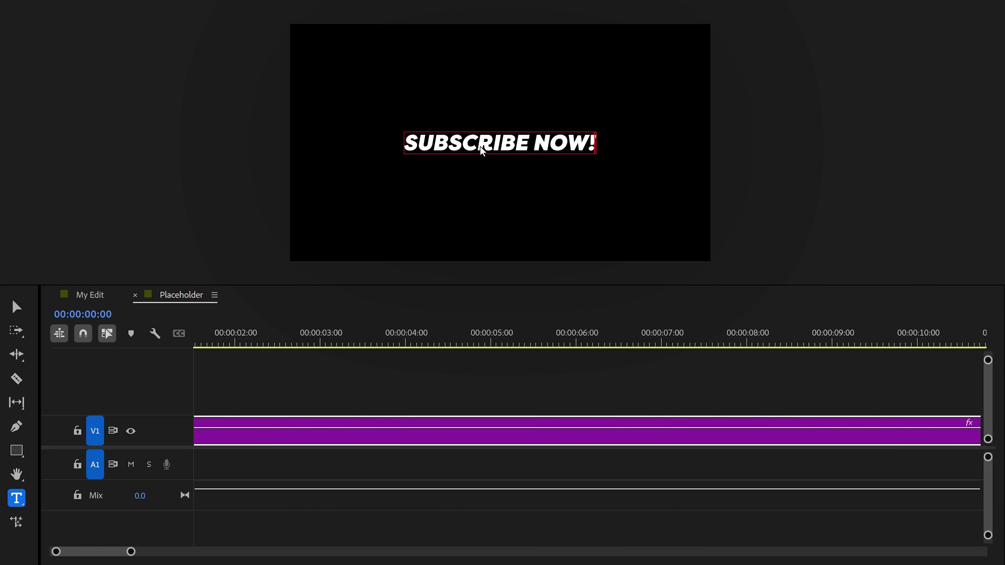
{"action": "key", "text": "Escape"}
Return to My Edit and play back the updated title
{"action": "left_click", "coordinate": [135, 295]}
{"action": "left_click", "coordinate": [260, 345]}
{"action": "key", "text": "space"}
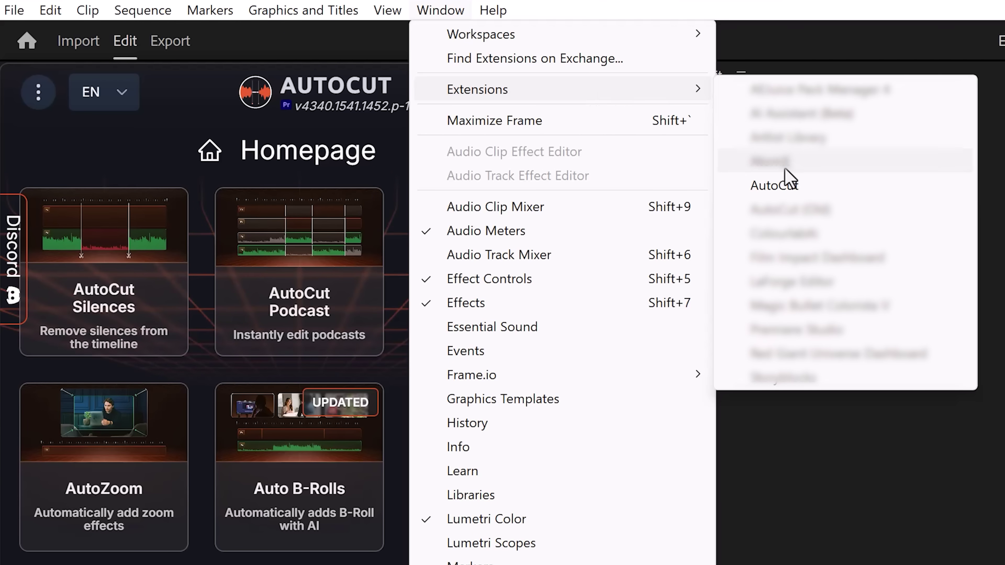
Launch the AutoCut extension from Window > Extensions > AutoCut
{"action": "left_click", "coordinate": [785, 198]}
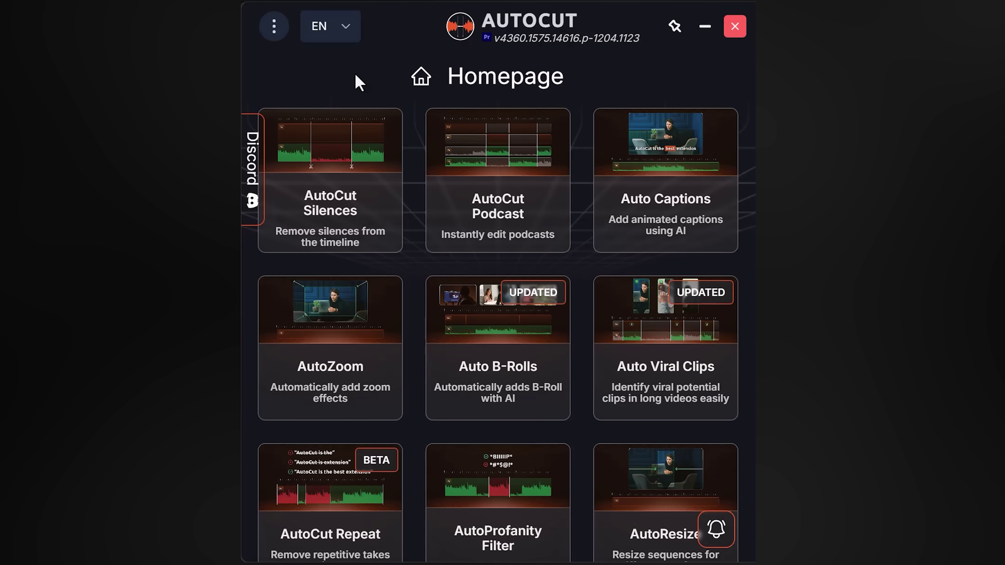
Open the AutoCut Silences tool from its Homepage card
{"action": "left_click", "coordinate": [343, 162]}
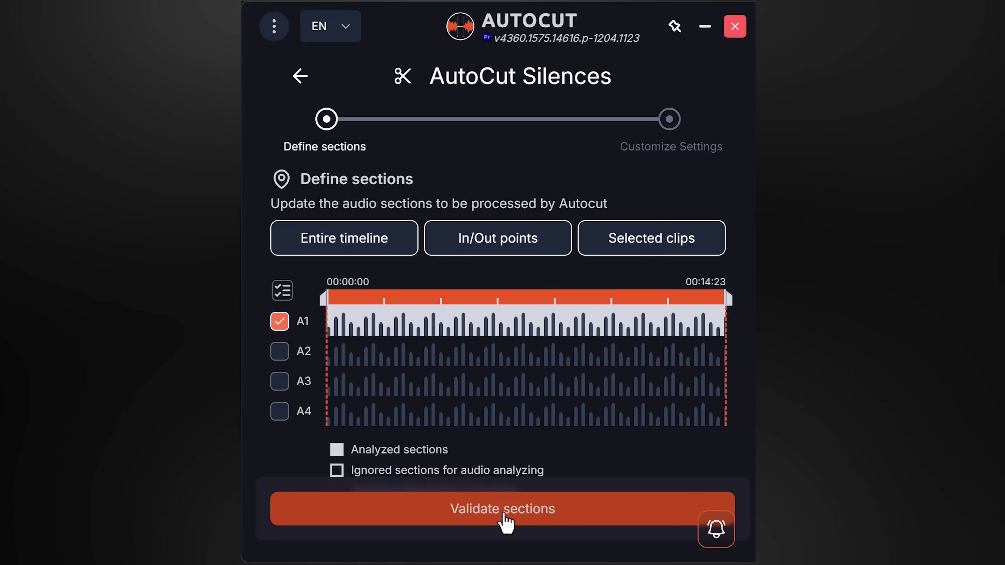
Validate the A1 sections and apply the Energetic pacing preset, keeping 100 ms thresholds
{"action": "left_click", "coordinate": [504, 514]}
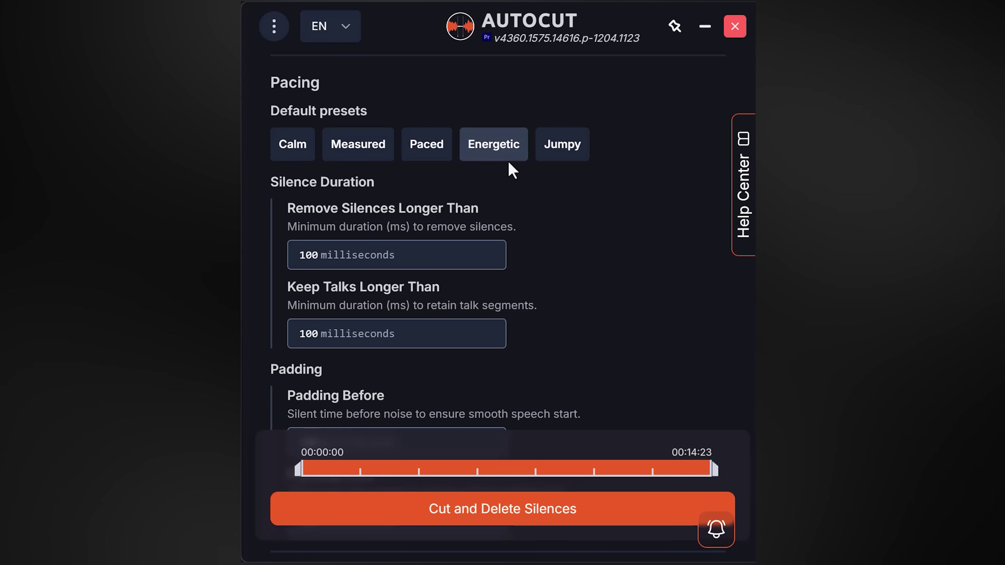
{"action": "scroll", "coordinate": [510, 168], "scroll_direction": "down", "scroll_amount": 1}
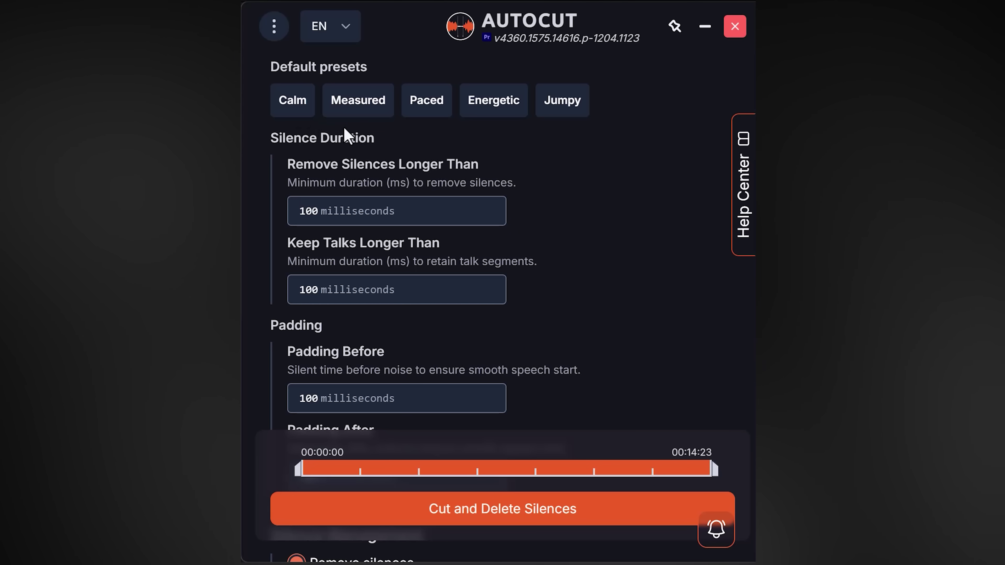
{"action": "left_click", "coordinate": [352, 102]}
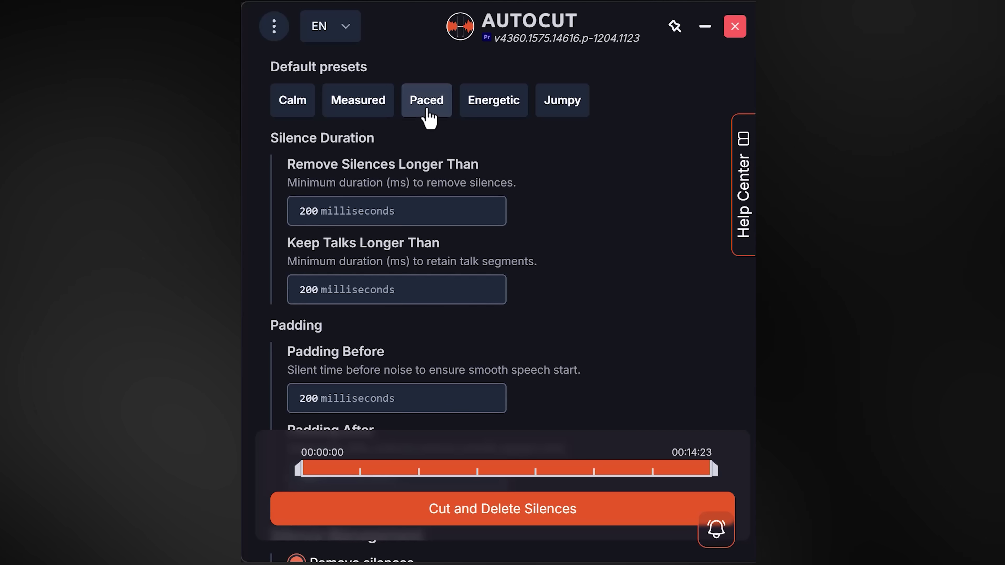
{"action": "left_click", "coordinate": [489, 114]}
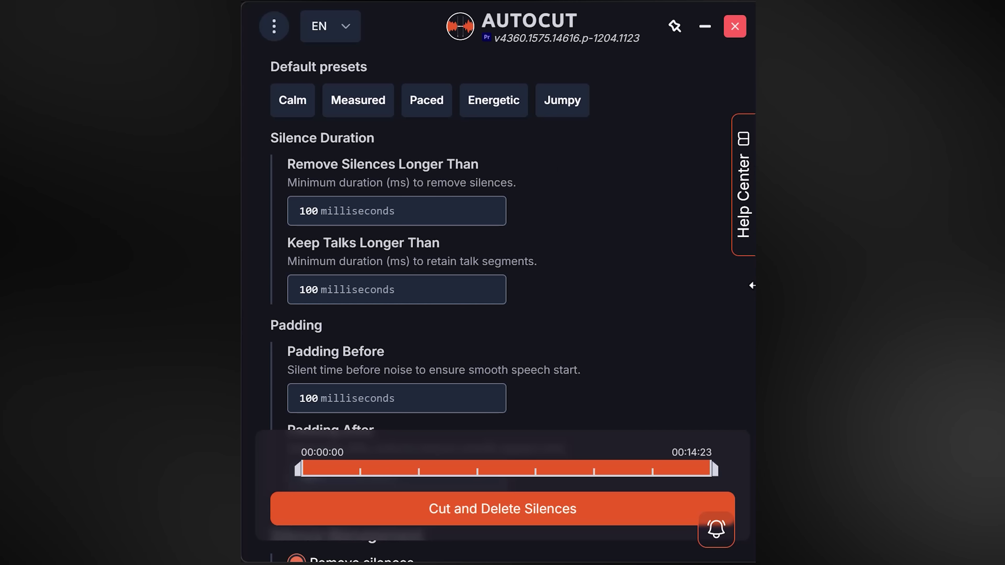
{"action": "scroll", "coordinate": [499, 304], "scroll_direction": "down", "scroll_amount": 2}
{"action": "scroll", "coordinate": [740, 412], "scroll_direction": "down", "scroll_amount": 8}
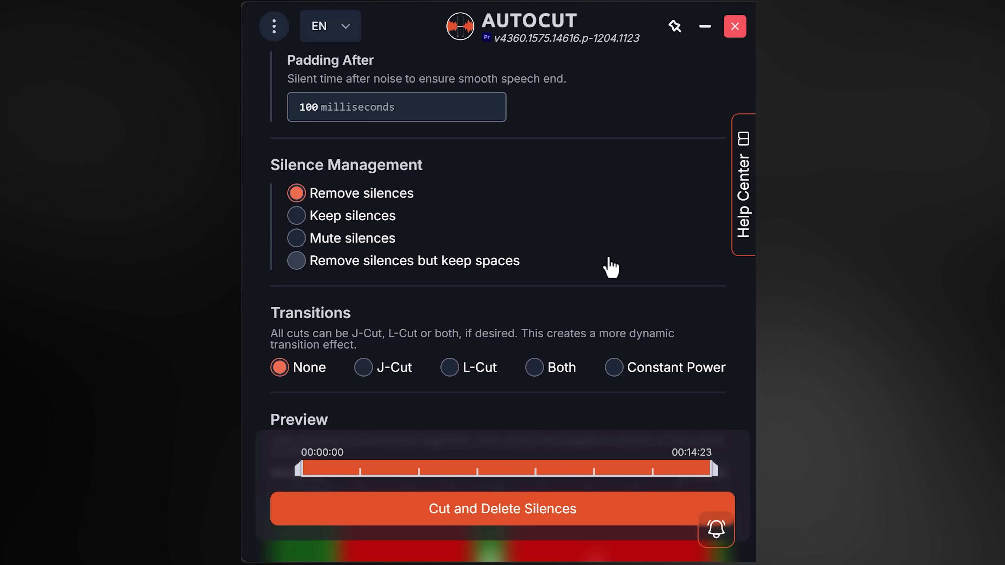
Leave the silence cuts with no transition and run Cut and Delete Silences
{"action": "left_click", "coordinate": [614, 370]}
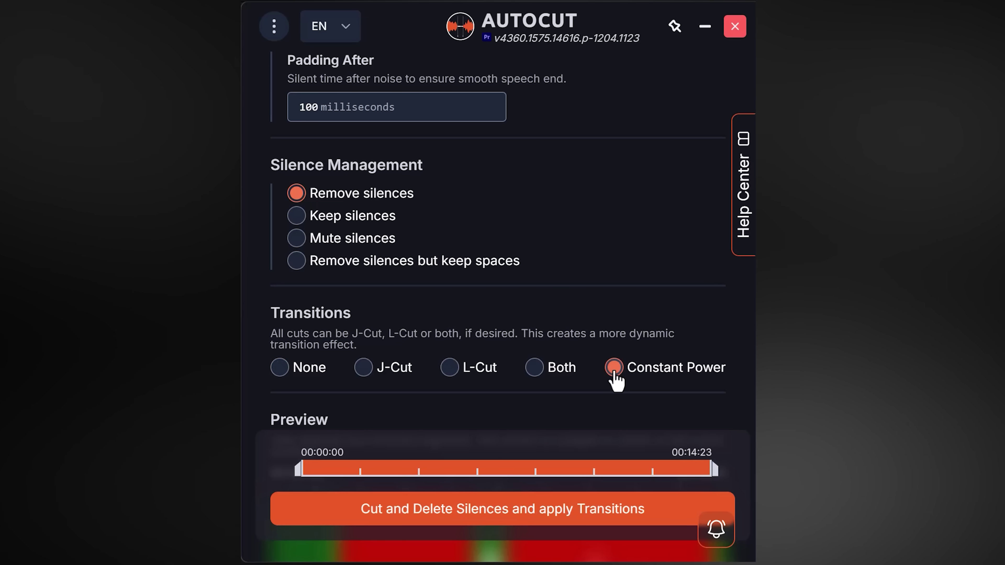
{"action": "left_click", "coordinate": [396, 370]}
{"action": "left_click", "coordinate": [445, 372]}
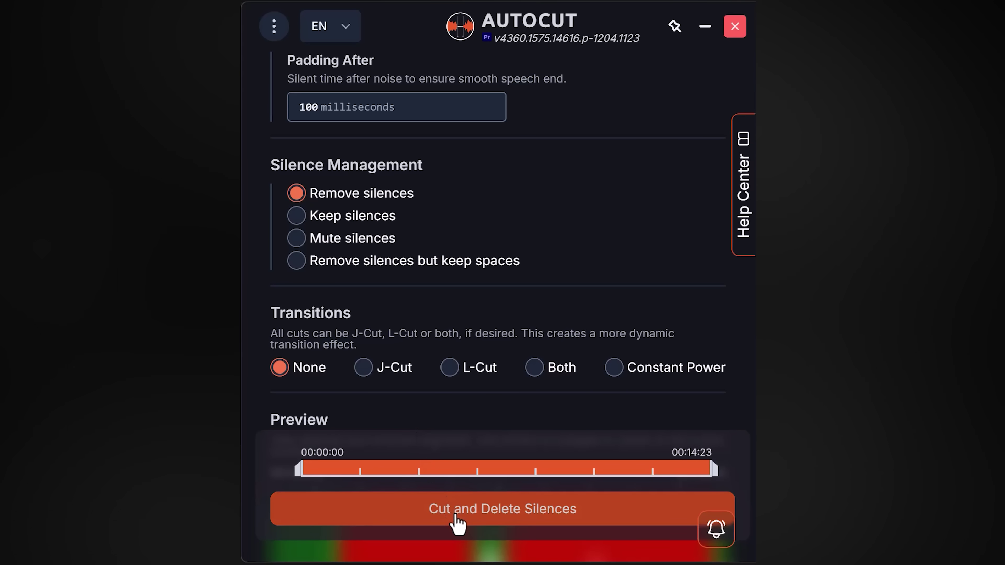
{"action": "left_click", "coordinate": [457, 518]}
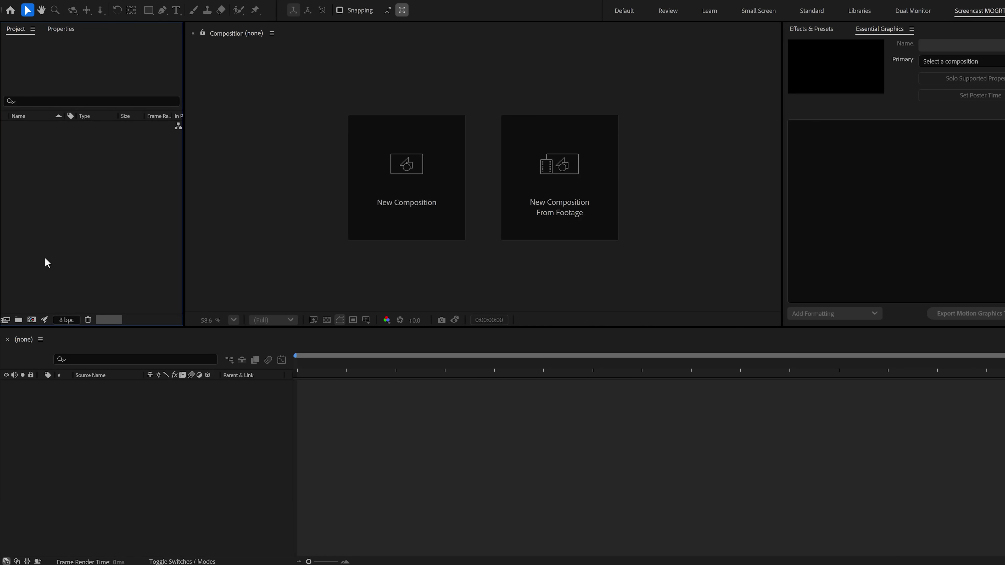
Start a new composition and name it Text Animation
{"action": "left_click", "coordinate": [32, 319]}
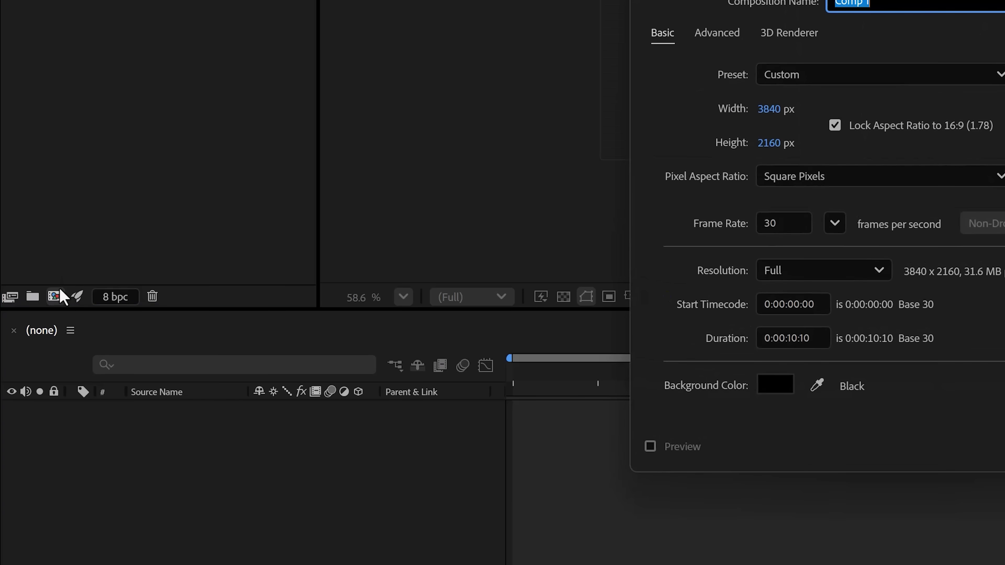
{"action": "type", "text": "Text Animation"}
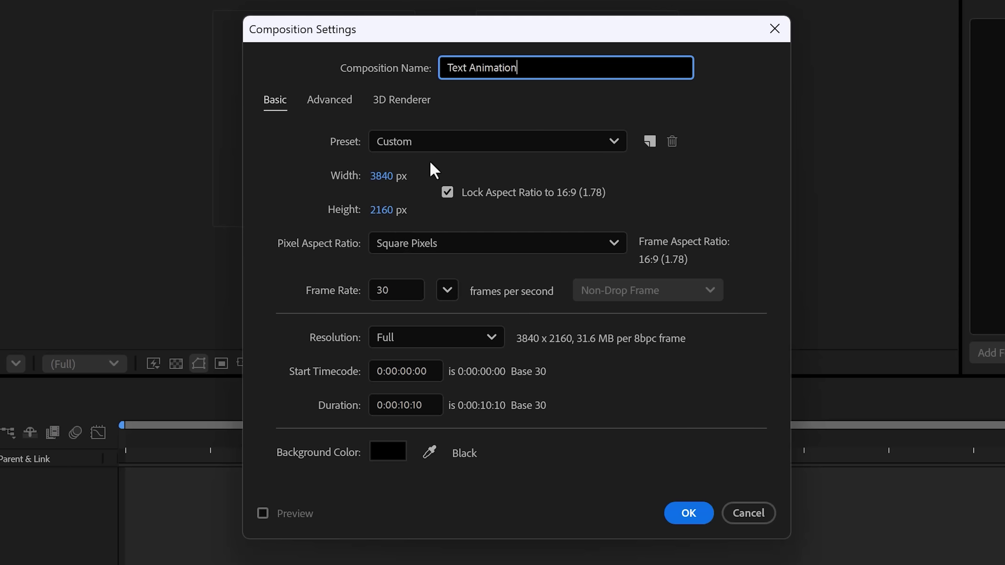
Change the composition duration to 0:00:10:00 and confirm the settings
{"action": "left_click", "coordinate": [418, 405]}
{"action": "double_click", "coordinate": [418, 405]}
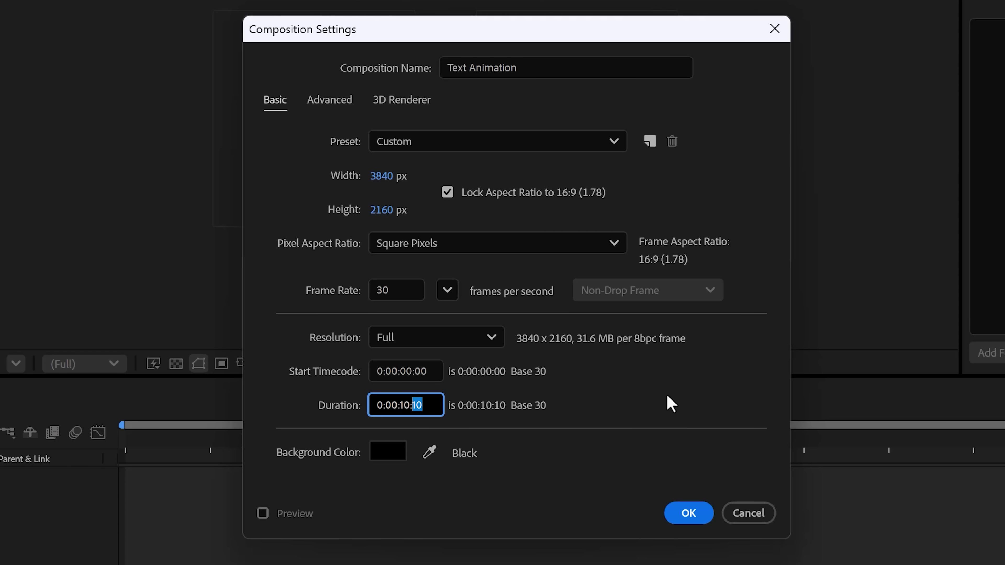
{"action": "left_click", "coordinate": [685, 514]}
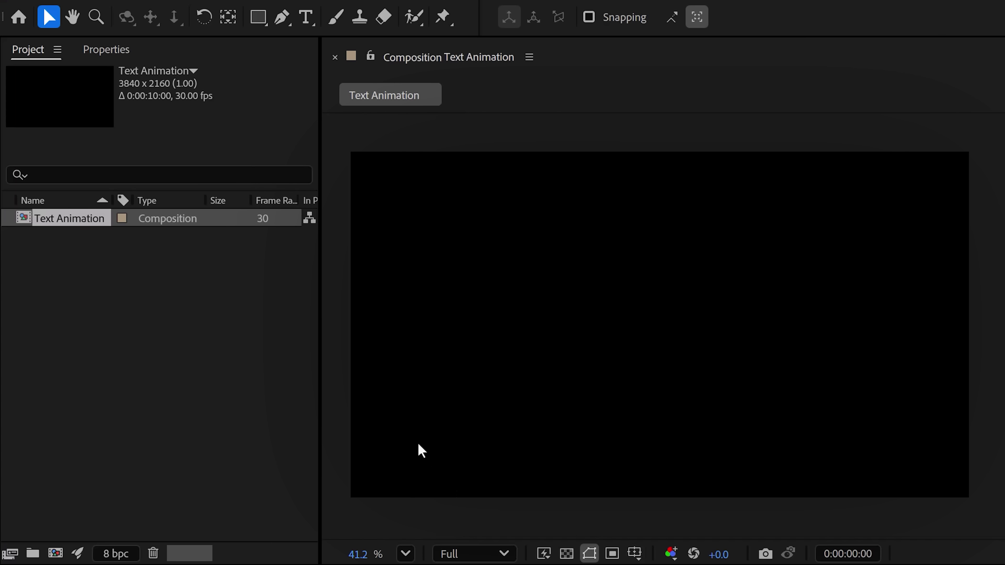
Add a PLACEHOLDER text layer at the centre, scale it to 598.4% and centre-align it
{"action": "left_click", "coordinate": [312, 20]}
{"action": "left_click", "coordinate": [626, 327]}
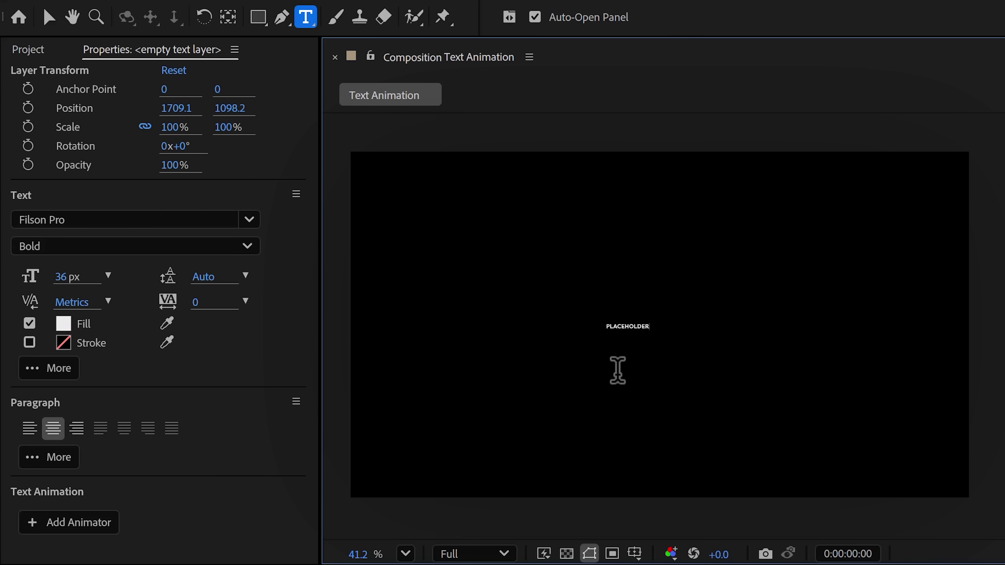
{"action": "left_click", "coordinate": [48, 17]}
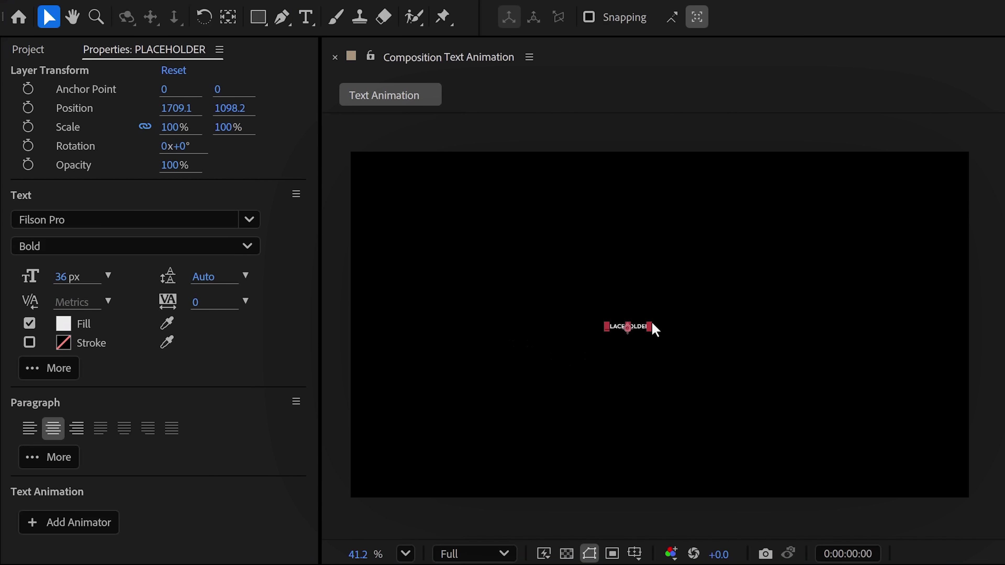
{"action": "left_click_drag", "start_coordinate": [652, 323], "coordinate": [757, 315]}
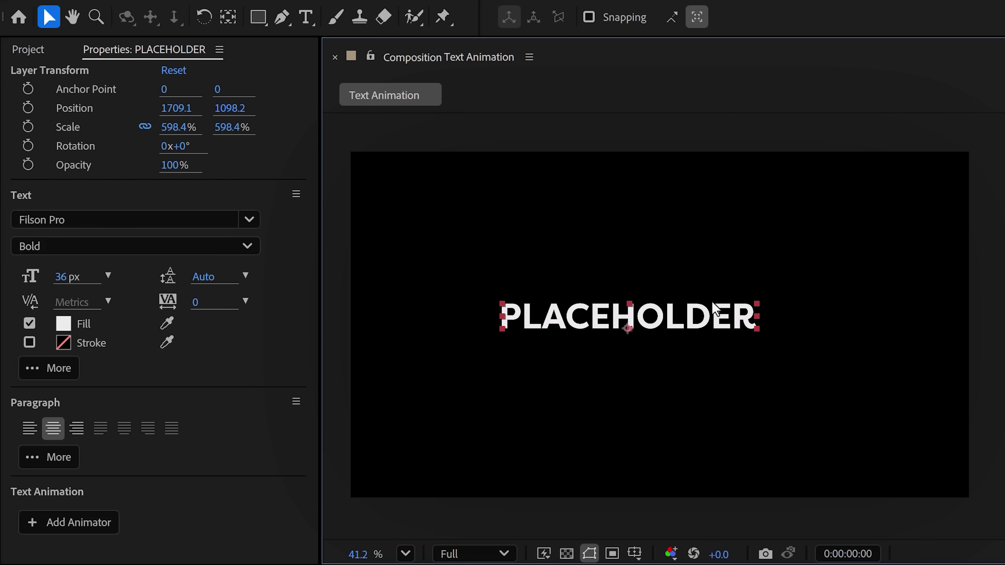
{"action": "left_click", "coordinate": [51, 426]}
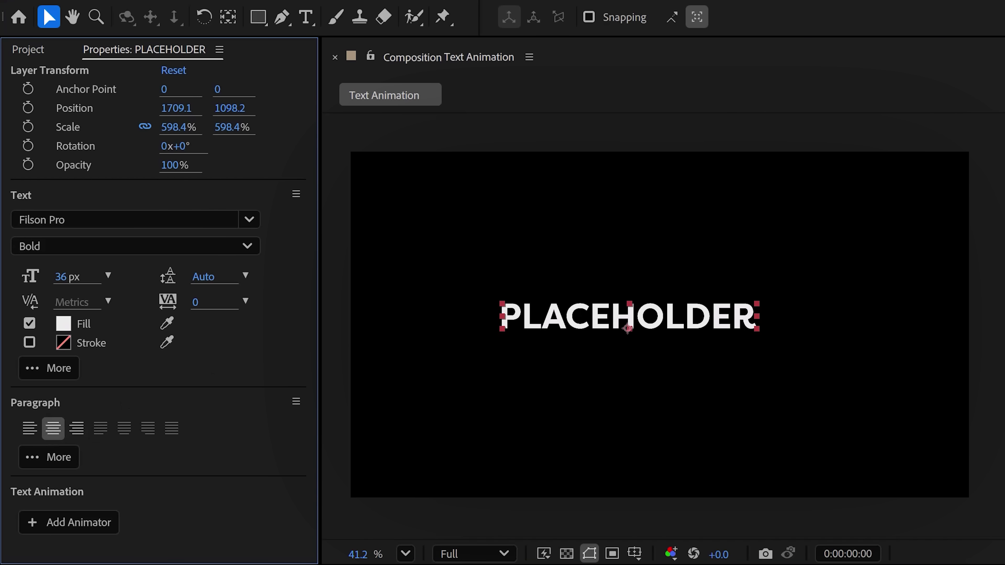
{"action": "double_click", "coordinate": [690, 325]}
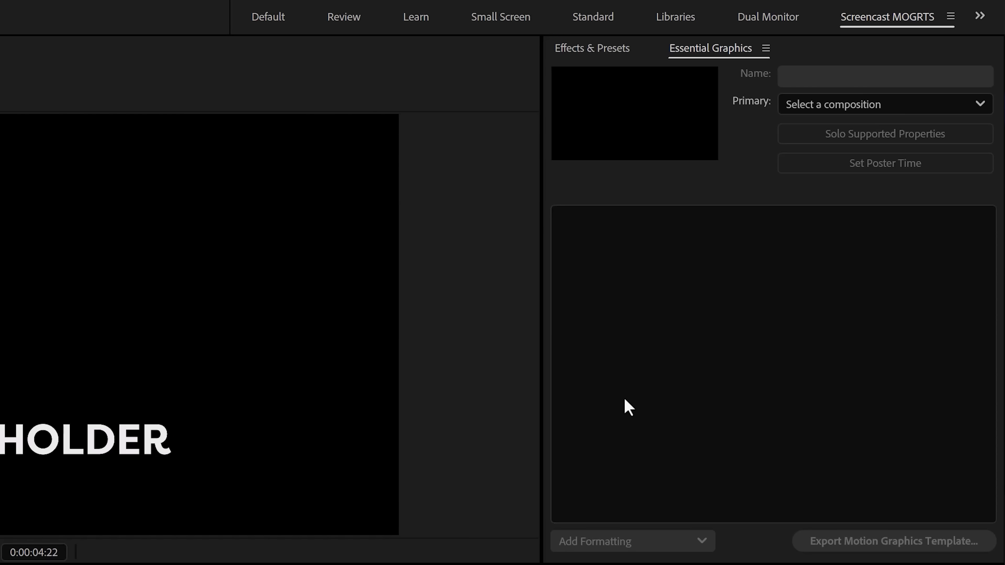
In Essential Graphics, make Text Animation the primary composition and name the template Text Animation
{"action": "left_click", "coordinate": [624, 398]}
{"action": "left_click", "coordinate": [816, 108]}
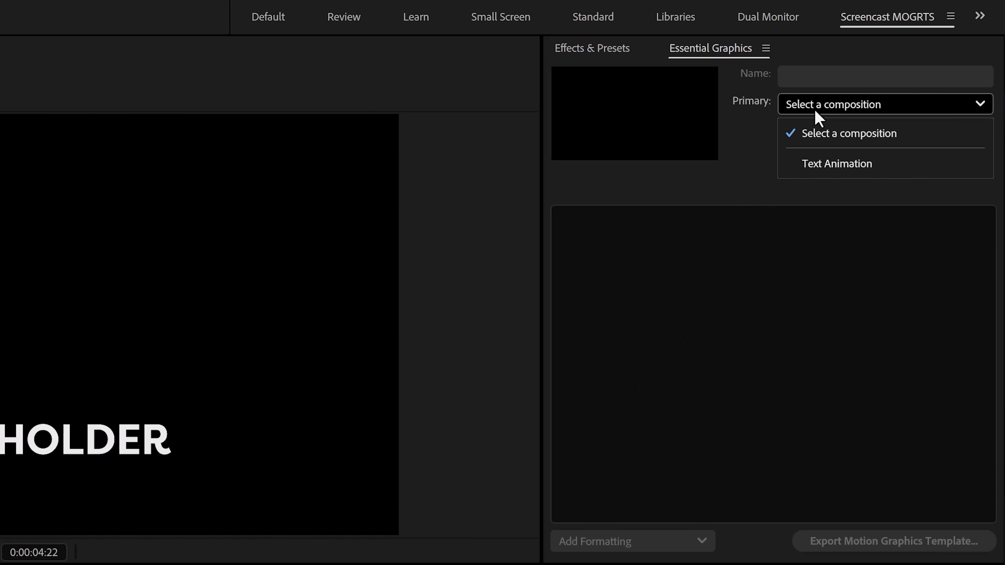
{"action": "left_click", "coordinate": [827, 164]}
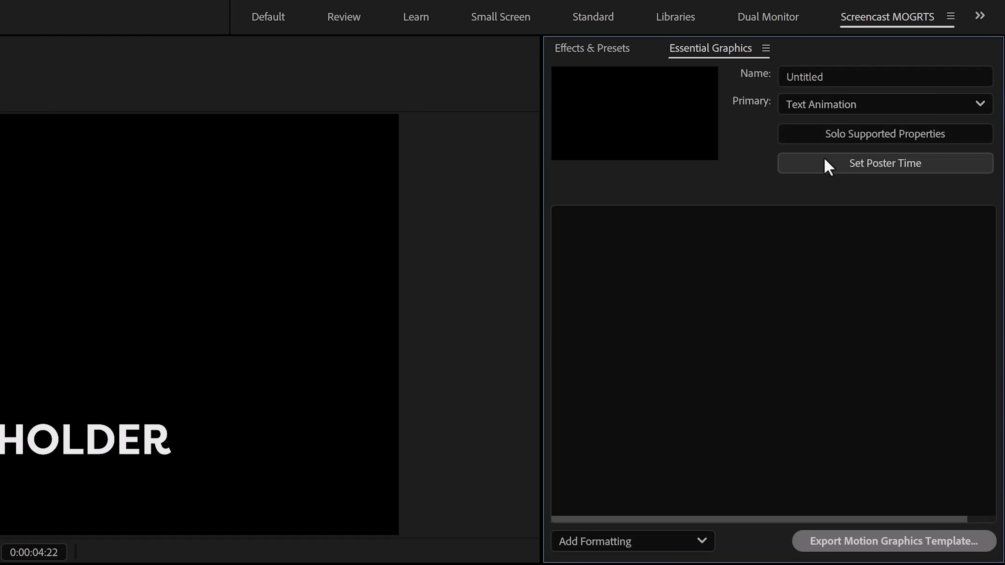
{"action": "left_click", "coordinate": [830, 81]}
{"action": "type", "text": "Text Animation"}
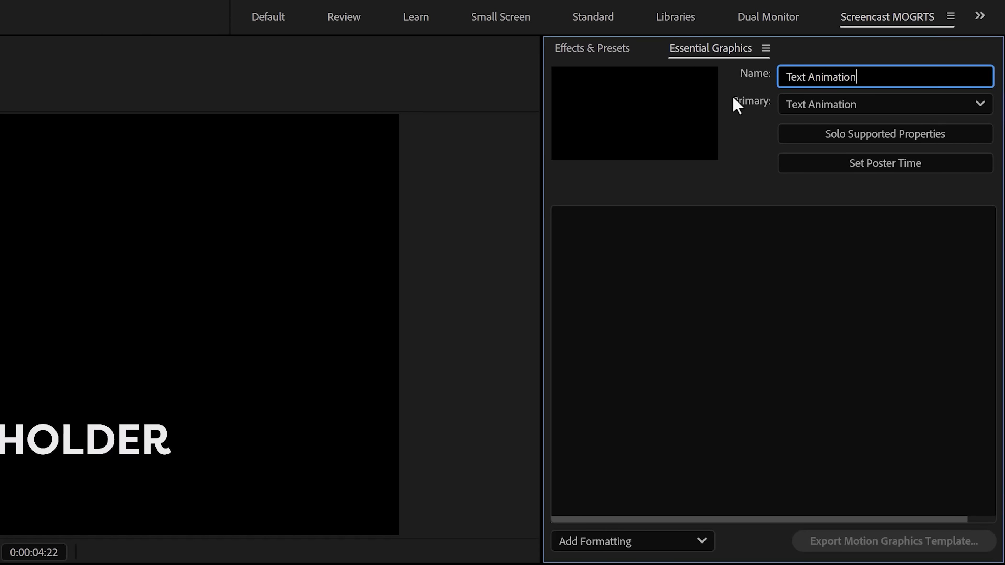
Add the PLACEHOLDER Source Text as a template property named Type Text Here
{"action": "left_click", "coordinate": [802, 136]}
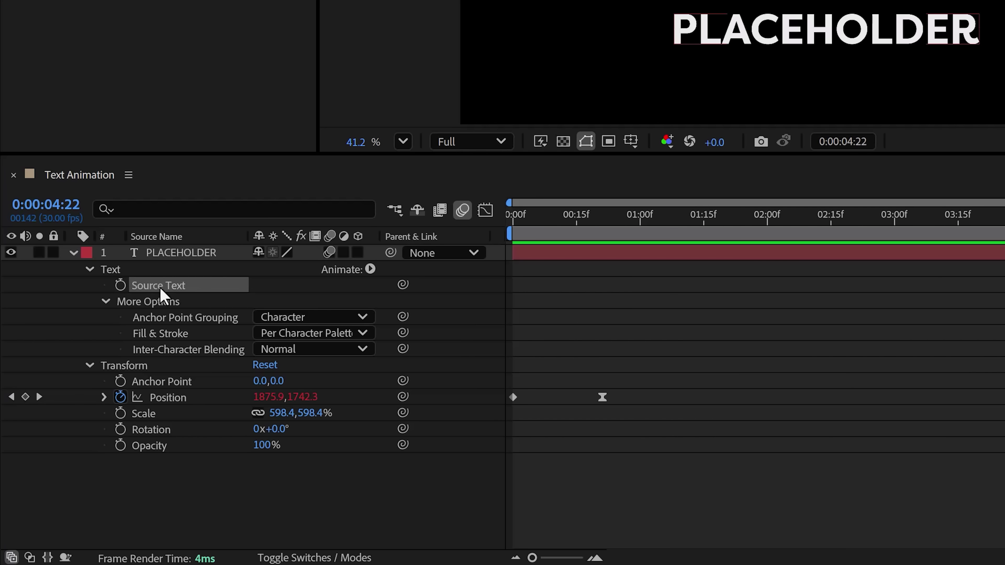
{"action": "left_click_drag", "start_coordinate": [160, 288], "coordinate": [1004, 0]}
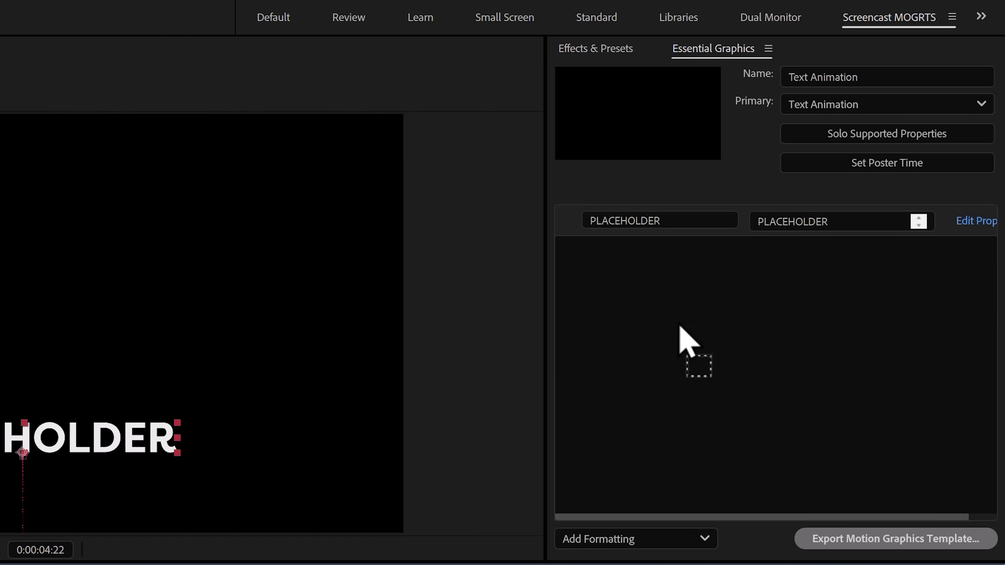
{"action": "left_click_drag", "start_coordinate": [679, 326], "coordinate": [679, 272]}
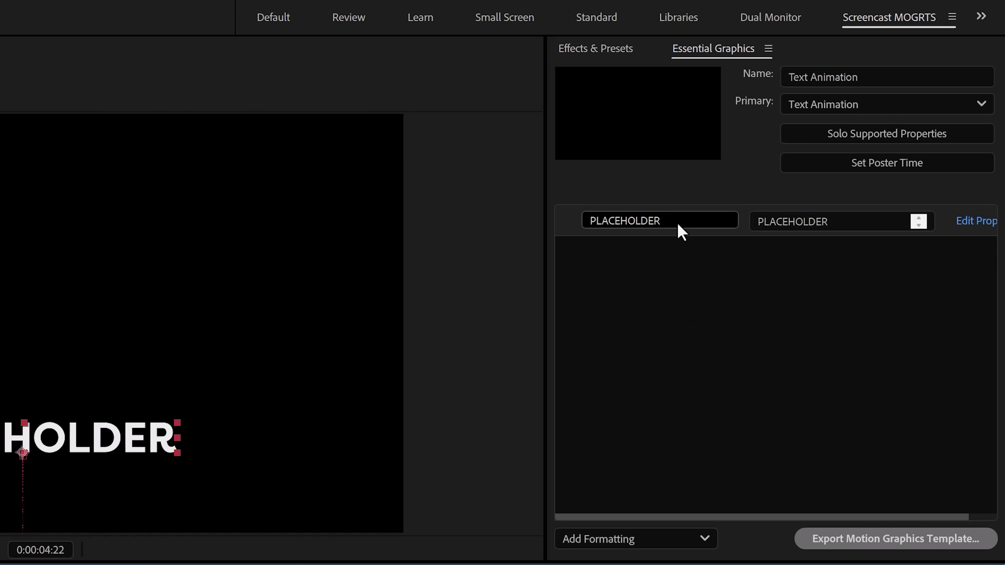
{"action": "left_click_drag", "start_coordinate": [677, 223], "coordinate": [576, 233]}
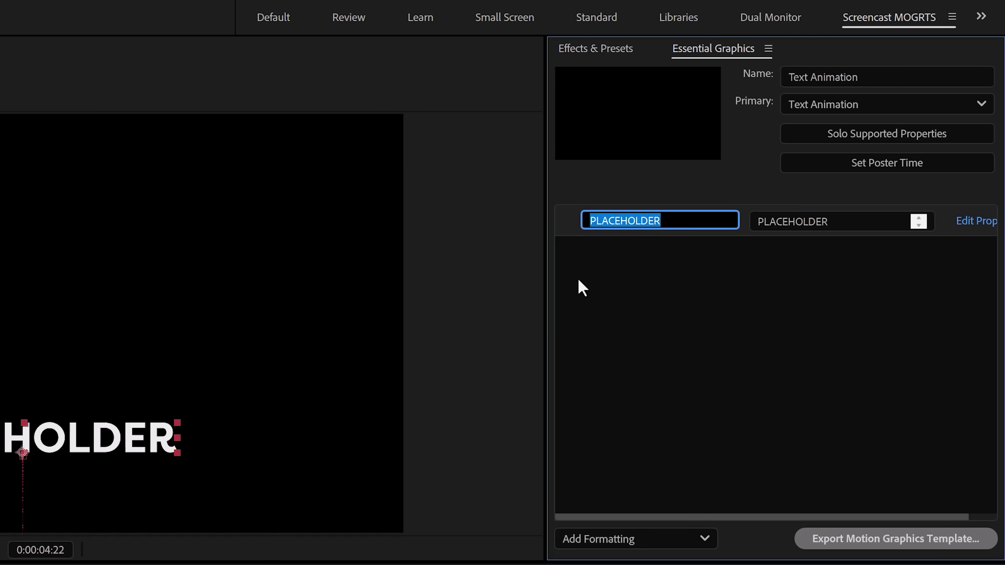
{"action": "type", "text": "Type Text Here"}
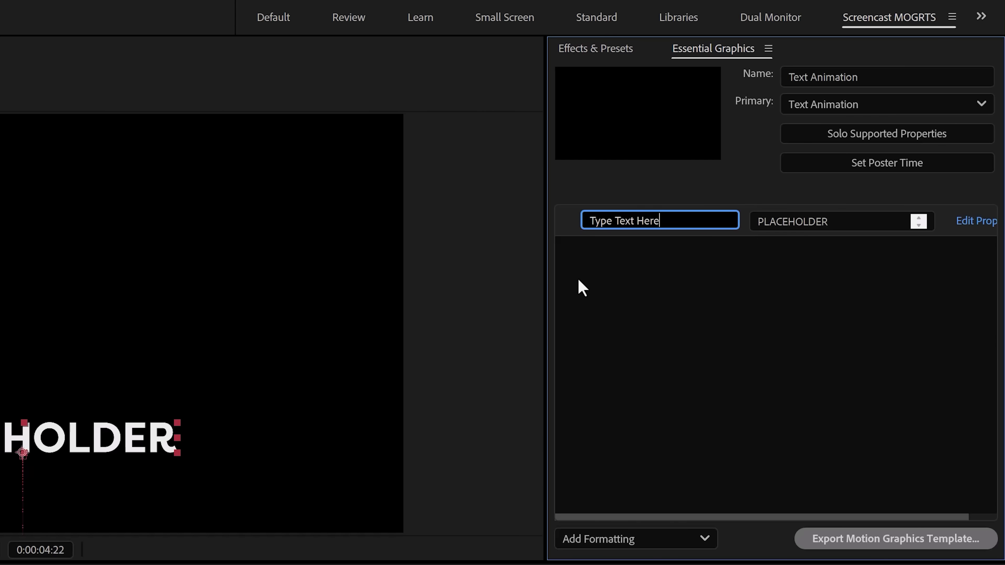
{"action": "key", "text": "Return"}
Enable font, font size and faux style editing for the Type Text Here property
{"action": "left_click", "coordinate": [982, 224]}
{"action": "left_click", "coordinate": [368, 265]}
{"action": "left_click", "coordinate": [356, 323]}
{"action": "left_click", "coordinate": [336, 382]}
{"action": "left_click", "coordinate": [669, 461]}
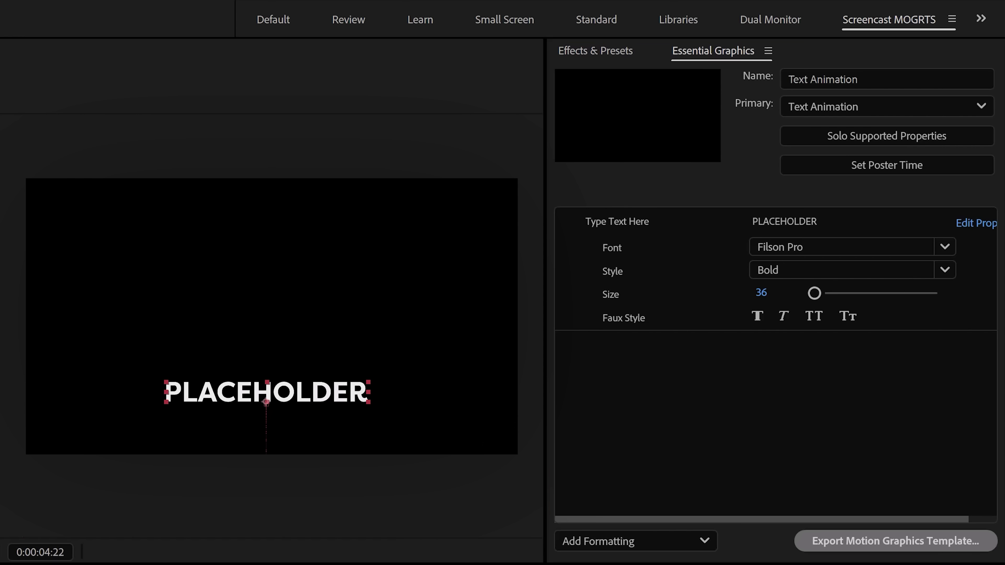
Add an Opacity control to the template, test it, and reset it to 100%
{"action": "left_click_drag", "start_coordinate": [495, 560], "coordinate": [727, 439]}
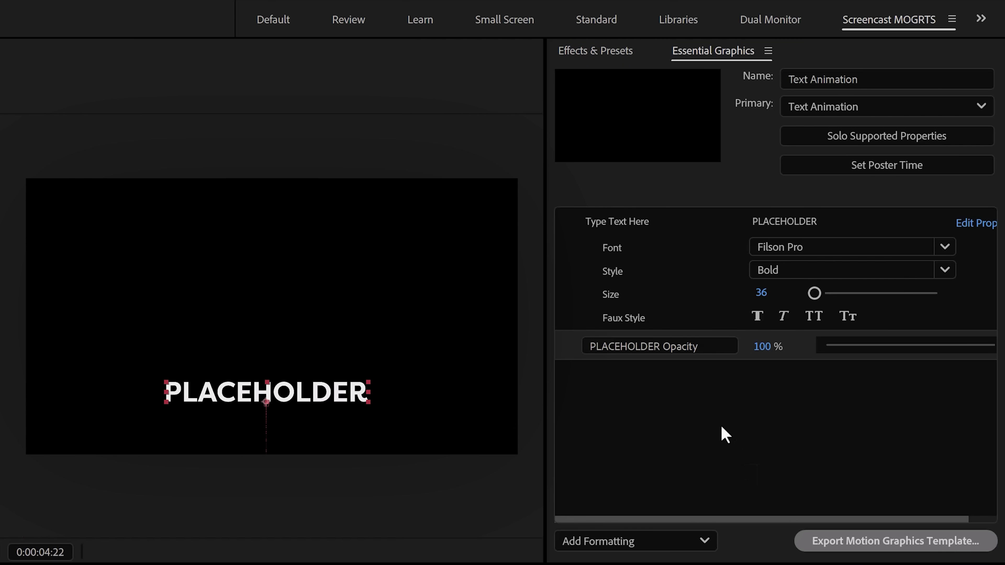
{"action": "left_click_drag", "start_coordinate": [662, 347], "coordinate": [569, 361]}
{"action": "key", "text": "BackSpace"}
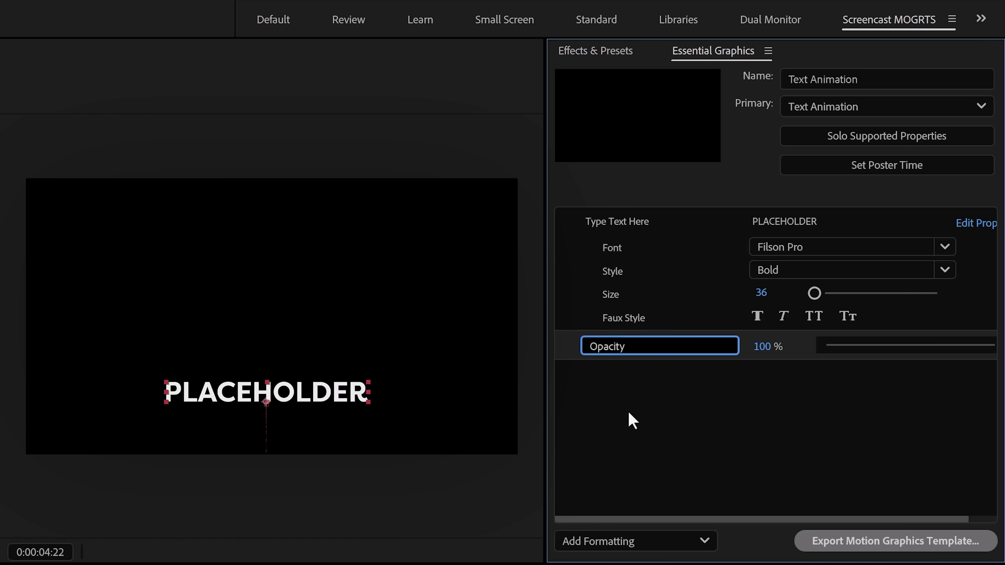
{"action": "left_click", "coordinate": [633, 412]}
{"action": "left_click_drag", "start_coordinate": [947, 346], "coordinate": [992, 345]}
{"action": "type", "text": "100"}
{"action": "key", "text": "Return"}
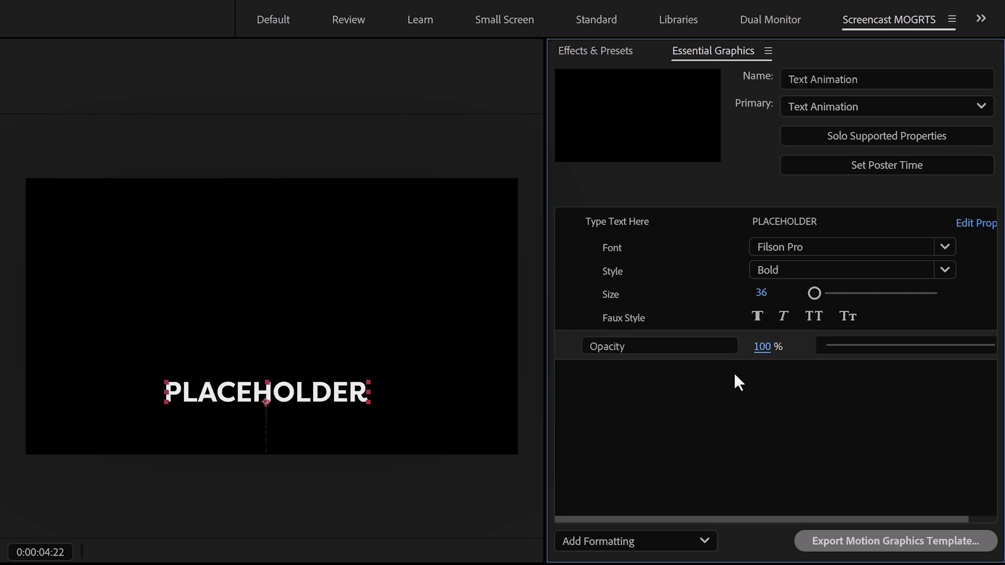
Apply the Fill effect to the PLACEHOLDER layer and reveal its settings
{"action": "left_click", "coordinate": [615, 52]}
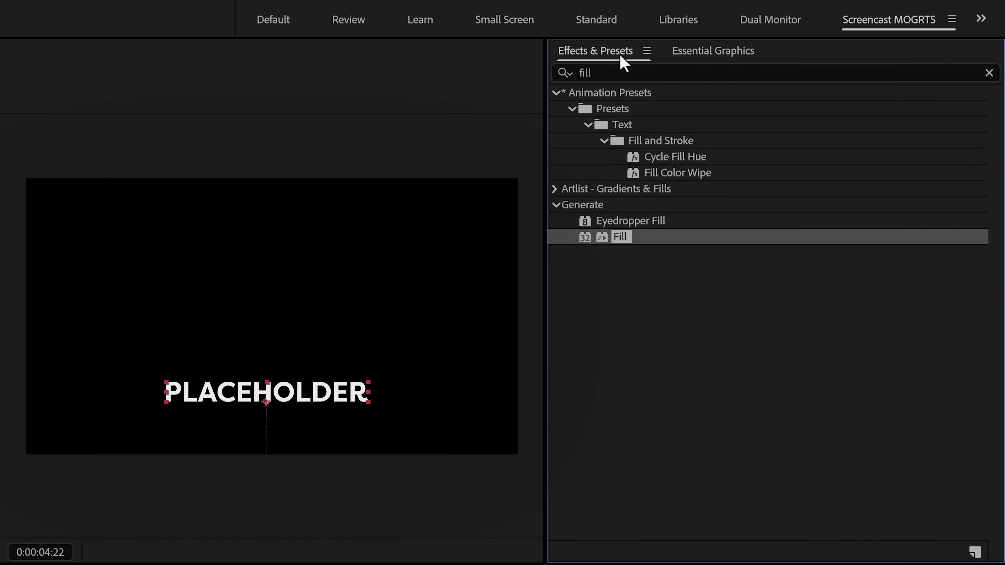
{"action": "left_click_drag", "start_coordinate": [621, 237], "coordinate": [625, 243]}
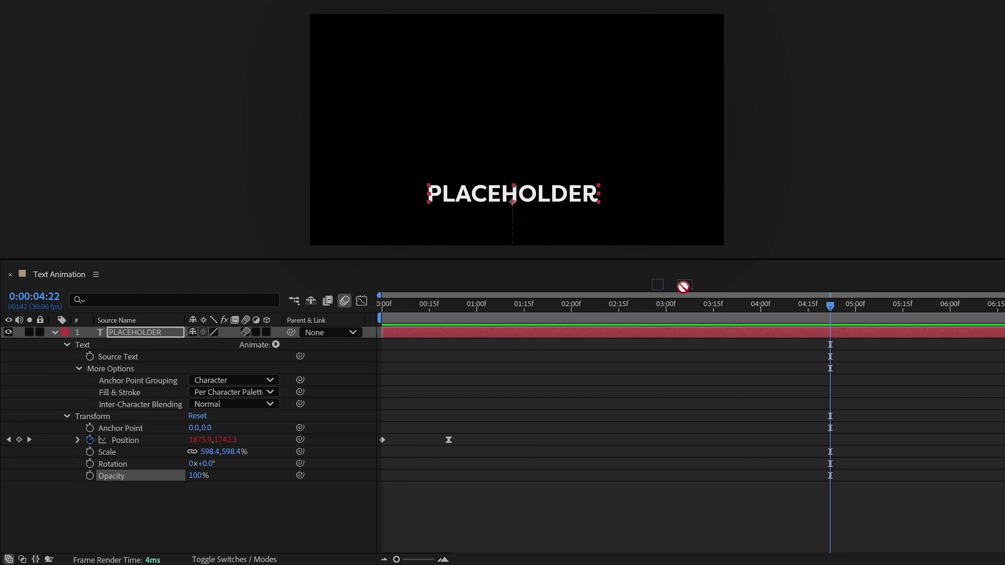
{"action": "left_click_drag", "start_coordinate": [682, 287], "coordinate": [231, 377]}
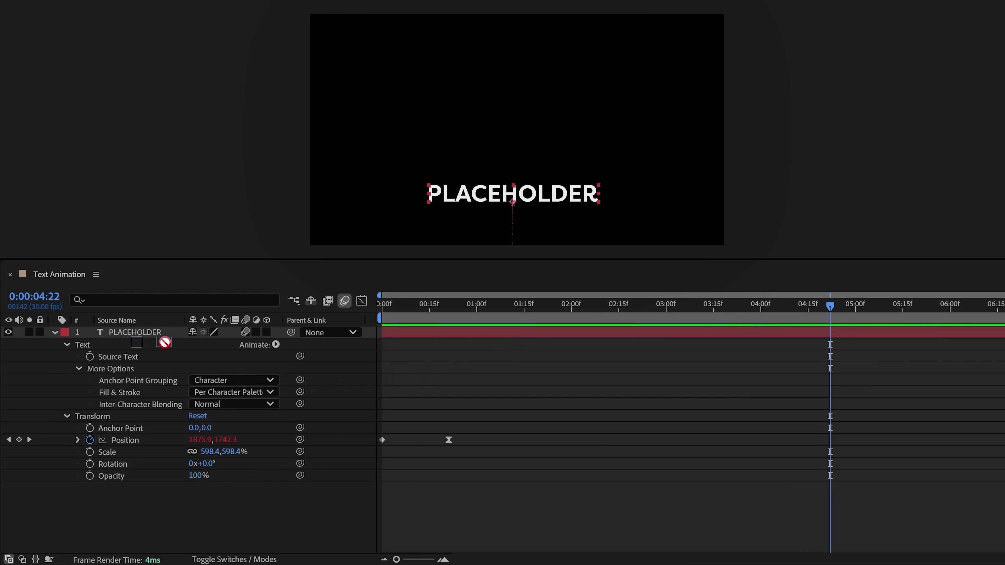
{"action": "left_click_drag", "start_coordinate": [164, 341], "coordinate": [161, 343]}
{"action": "left_click", "coordinate": [67, 416]}
{"action": "left_click", "coordinate": [78, 428]}
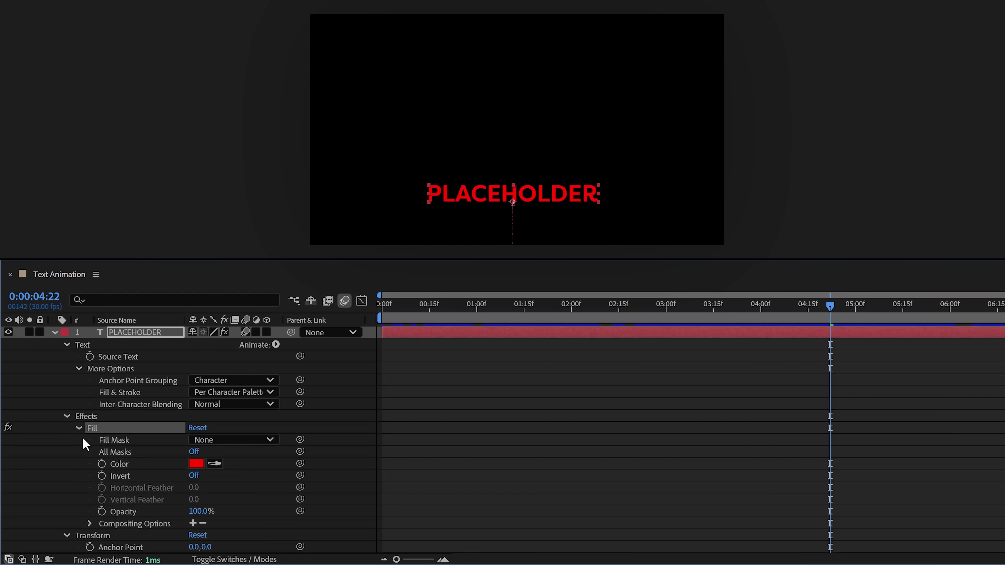
Set the Fill colour to white (FFFFFF) and expose it as a Fill Color control
{"action": "left_click", "coordinate": [195, 464]}
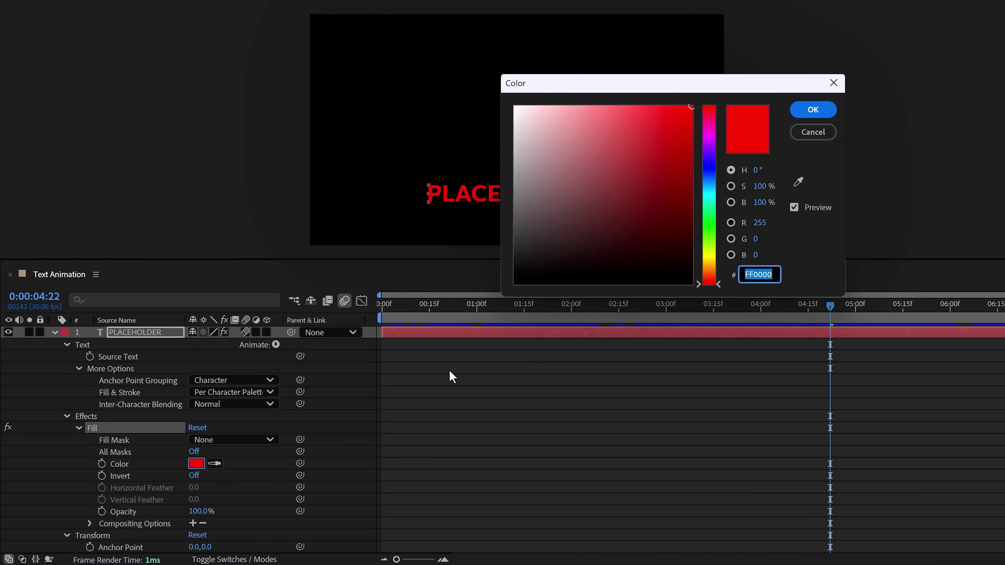
{"action": "left_click_drag", "start_coordinate": [580, 214], "coordinate": [504, 85]}
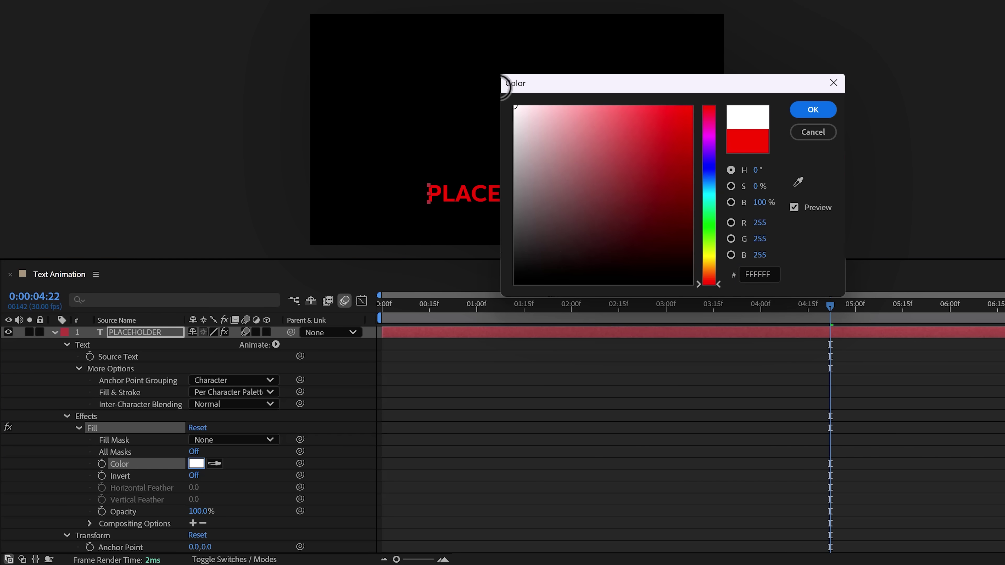
{"action": "left_click", "coordinate": [811, 110]}
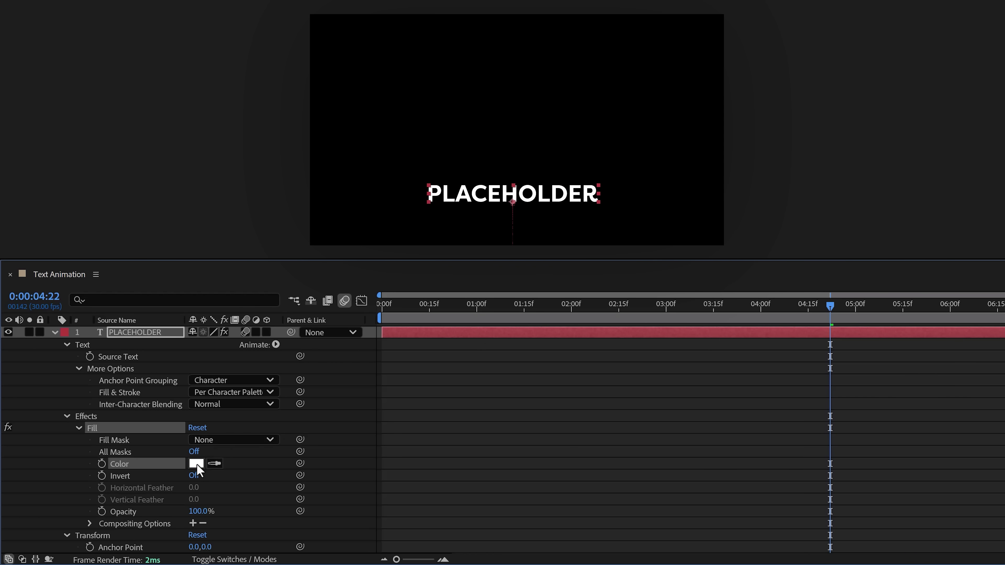
{"action": "left_click_drag", "start_coordinate": [131, 470], "coordinate": [817, 188]}
{"action": "left_click", "coordinate": [648, 428]}
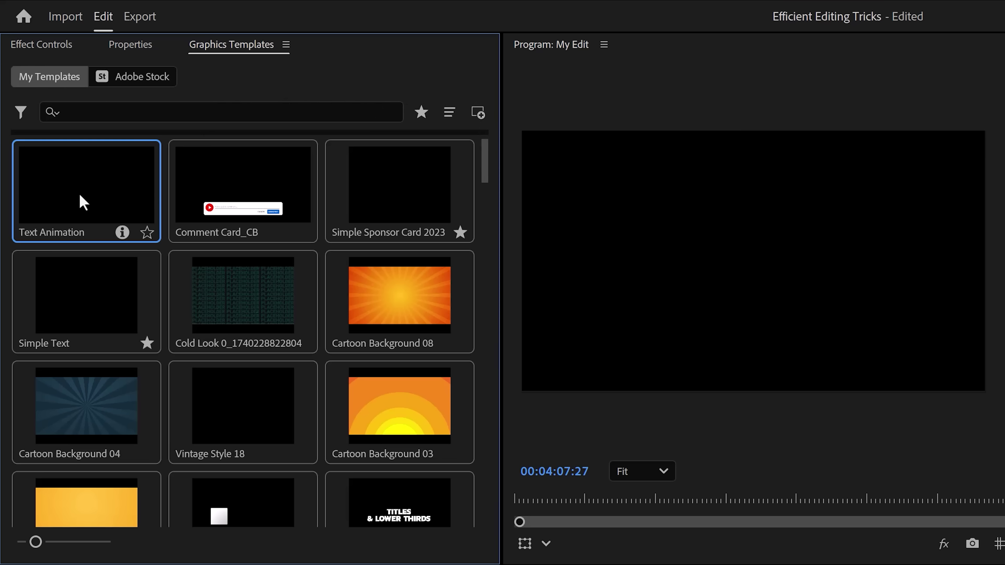
Drop the Text Animation template on V2, retype its text as SUBSCRIBE! and preview it
{"action": "left_click_drag", "start_coordinate": [83, 202], "coordinate": [263, 310]}
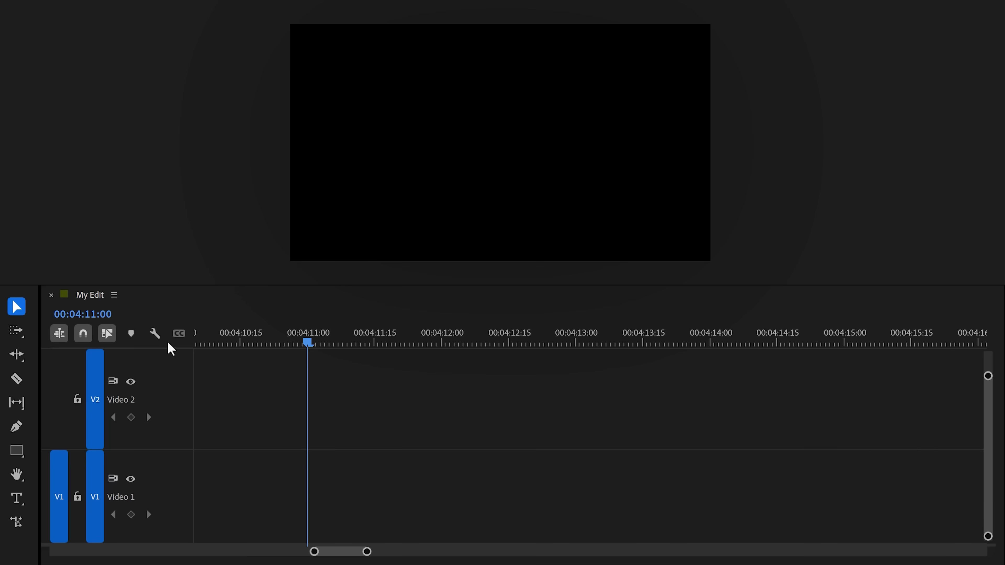
{"action": "left_click_drag", "start_coordinate": [168, 348], "coordinate": [443, 487]}
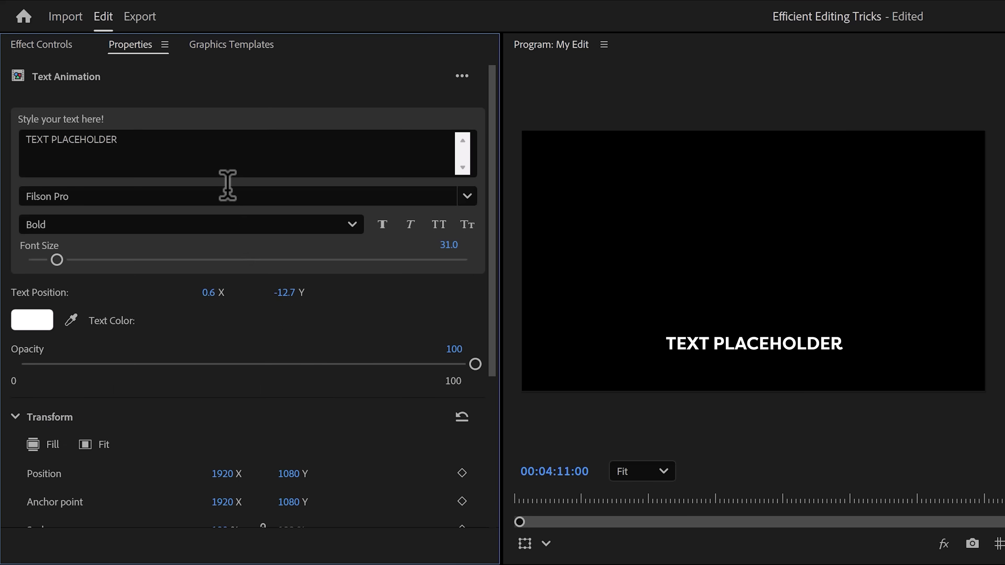
{"action": "double_click", "coordinate": [213, 140]}
{"action": "type", "text": "SUBS"}
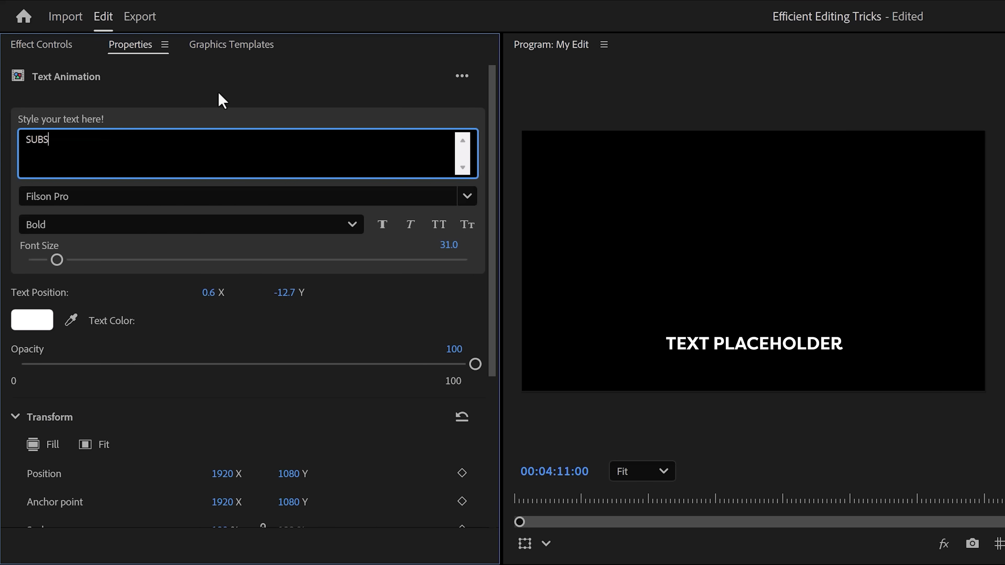
{"action": "left_click", "coordinate": [225, 97]}
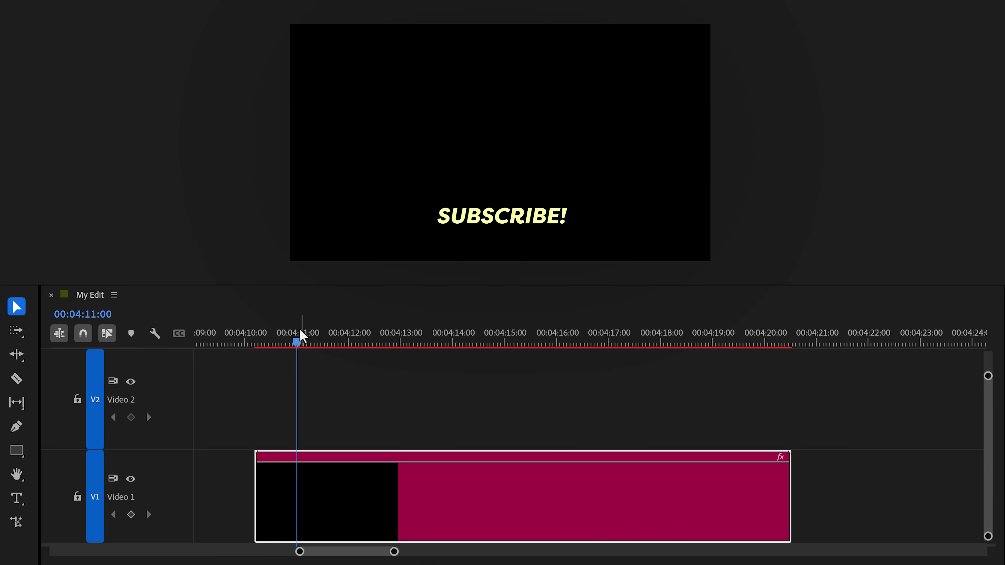
{"action": "left_click_drag", "start_coordinate": [298, 337], "coordinate": [261, 341]}
{"action": "key", "text": "space"}
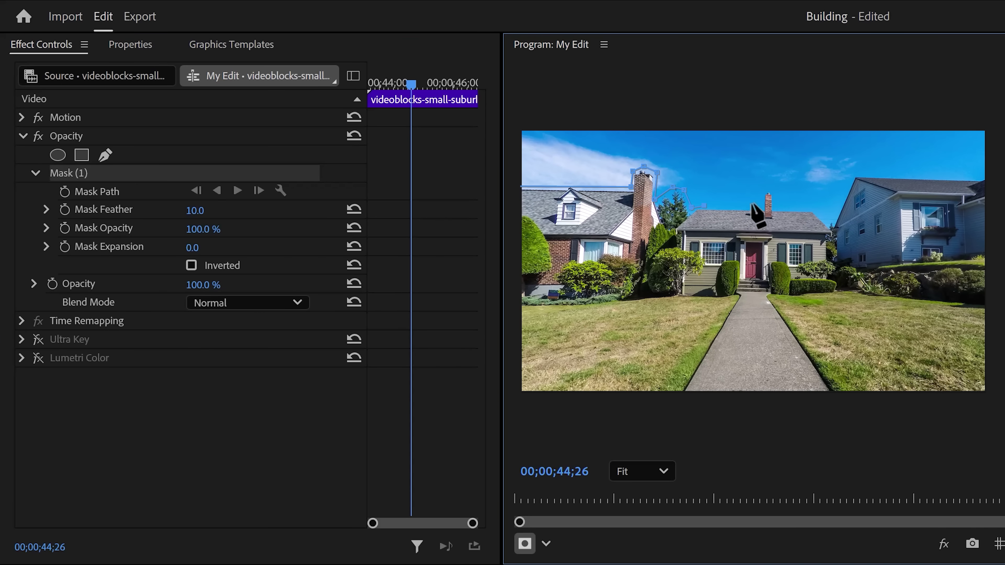
Trace the Opacity mask over the rooftops, chimney and right gable, closing it at the left edge
{"action": "left_click", "coordinate": [761, 206]}
{"action": "left_click", "coordinate": [764, 189]}
{"action": "left_click", "coordinate": [772, 189]}
{"action": "left_click", "coordinate": [774, 207]}
{"action": "left_click", "coordinate": [814, 209]}
{"action": "left_click", "coordinate": [829, 225]}
{"action": "left_click", "coordinate": [854, 174]}
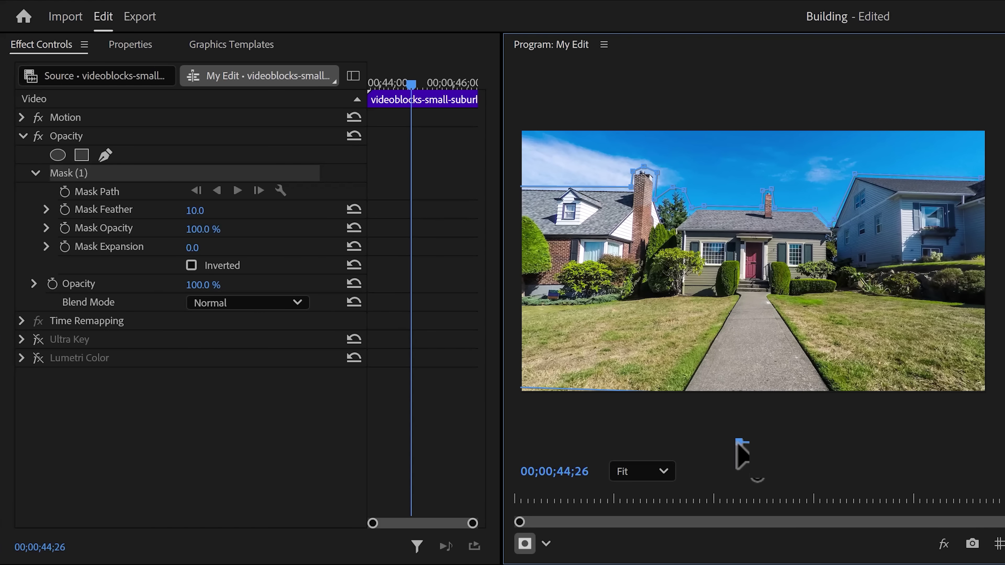
{"action": "left_click", "coordinate": [522, 203]}
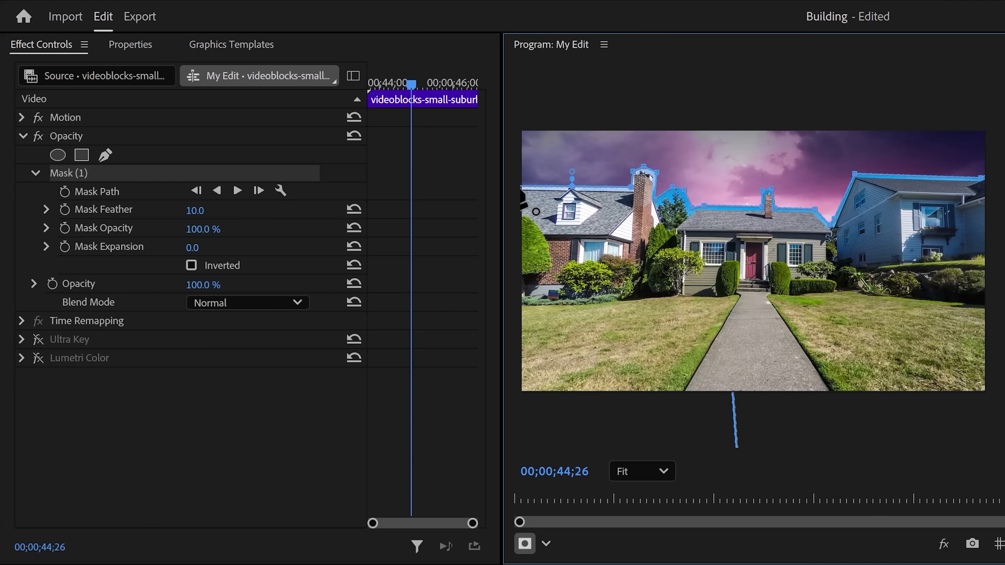